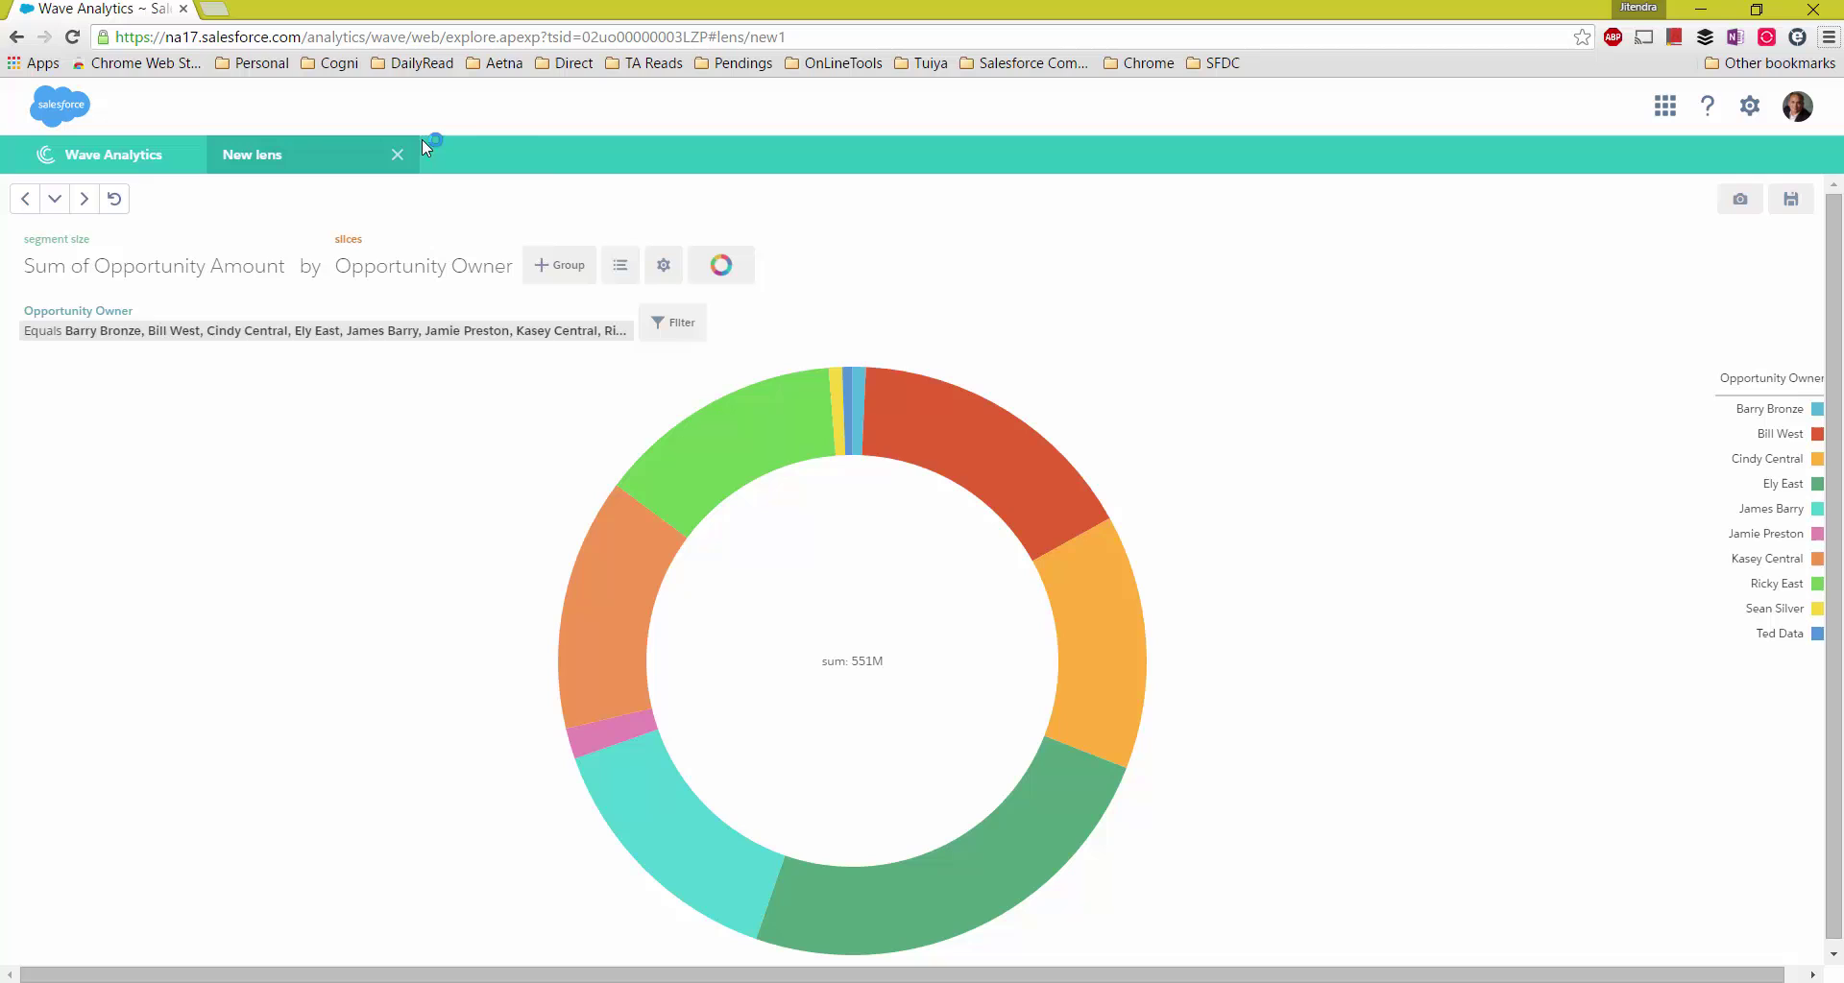
# Step: Start a new Opportunities lens measuring Sum of Opportunity Amount, showing 664M
pyautogui.click(397, 155)
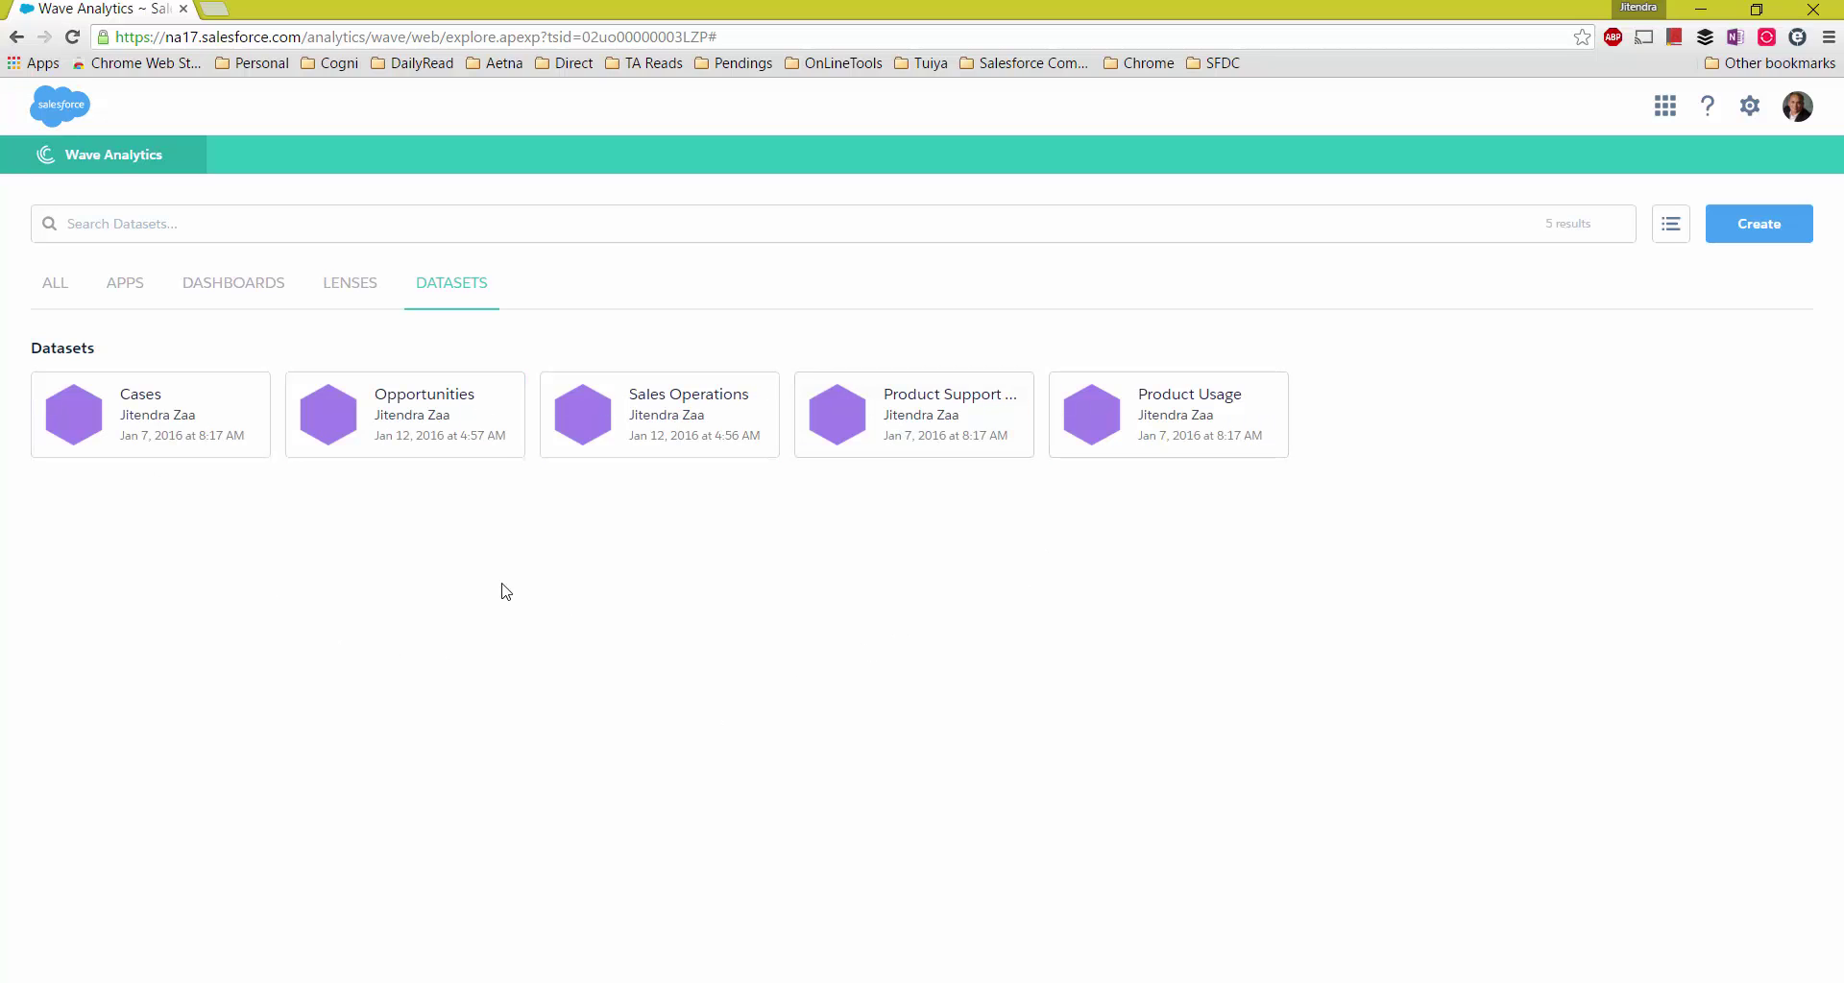
pyautogui.click(462, 403)
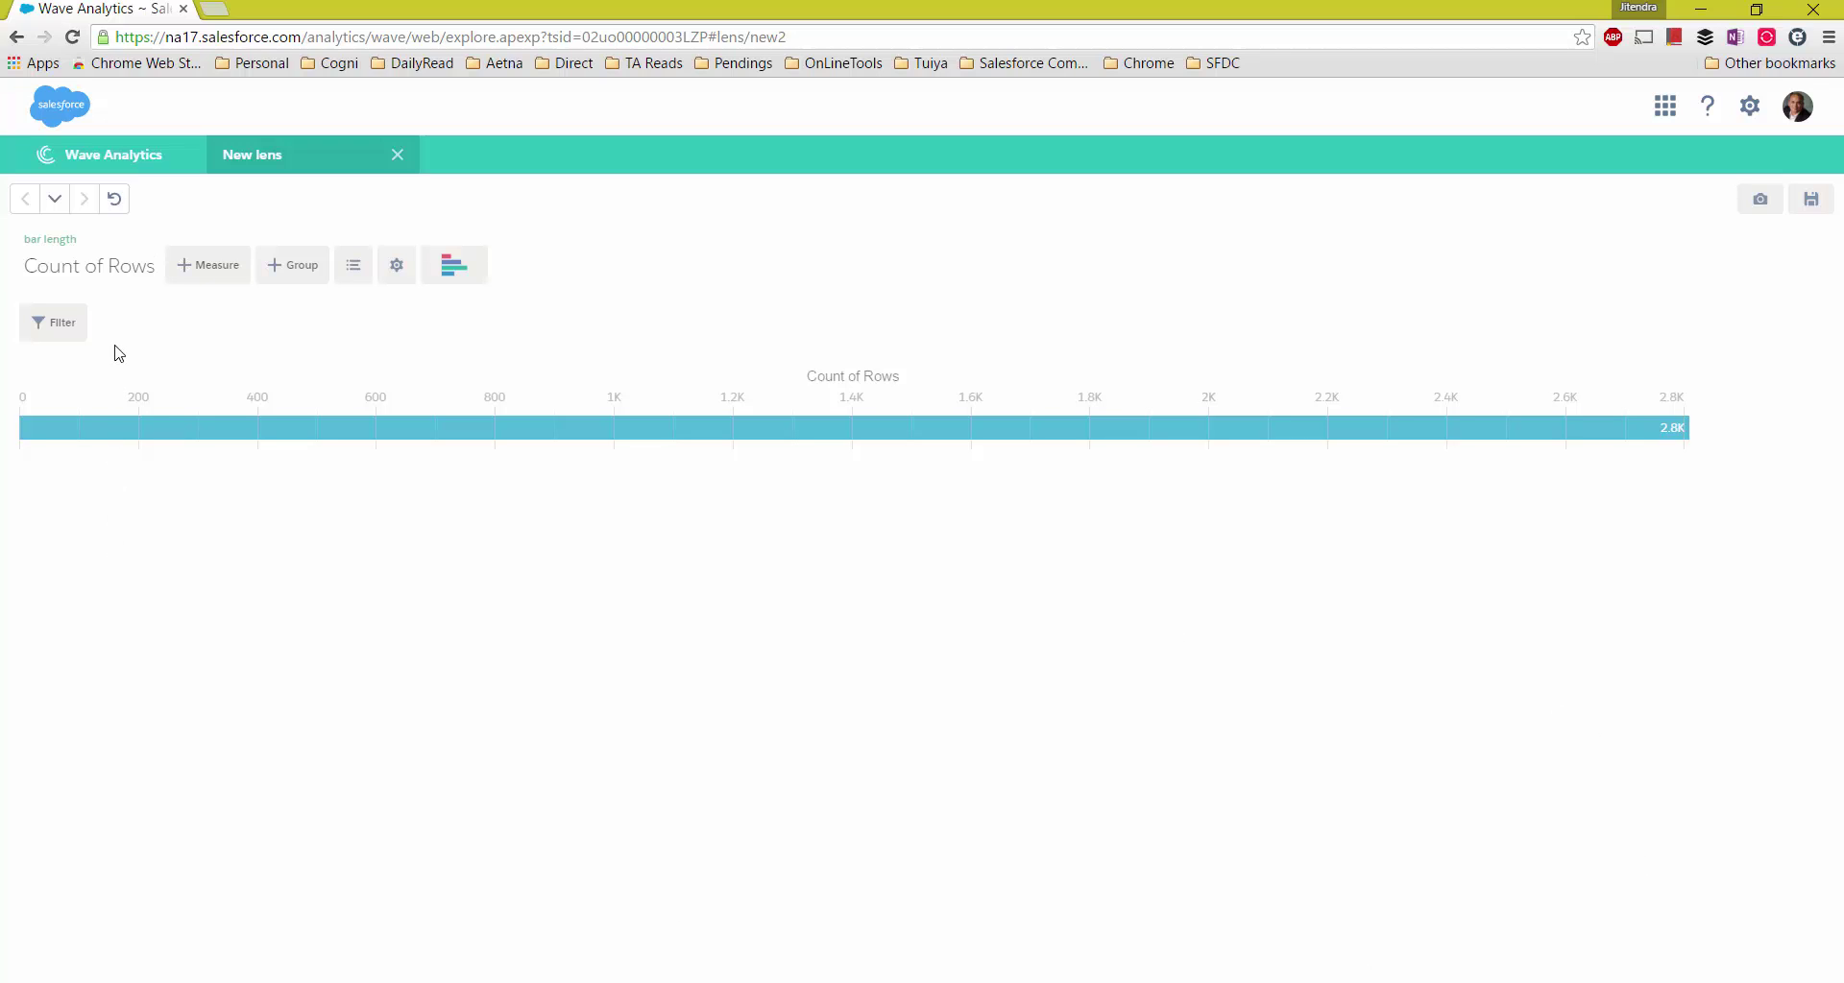
pyautogui.click(112, 275)
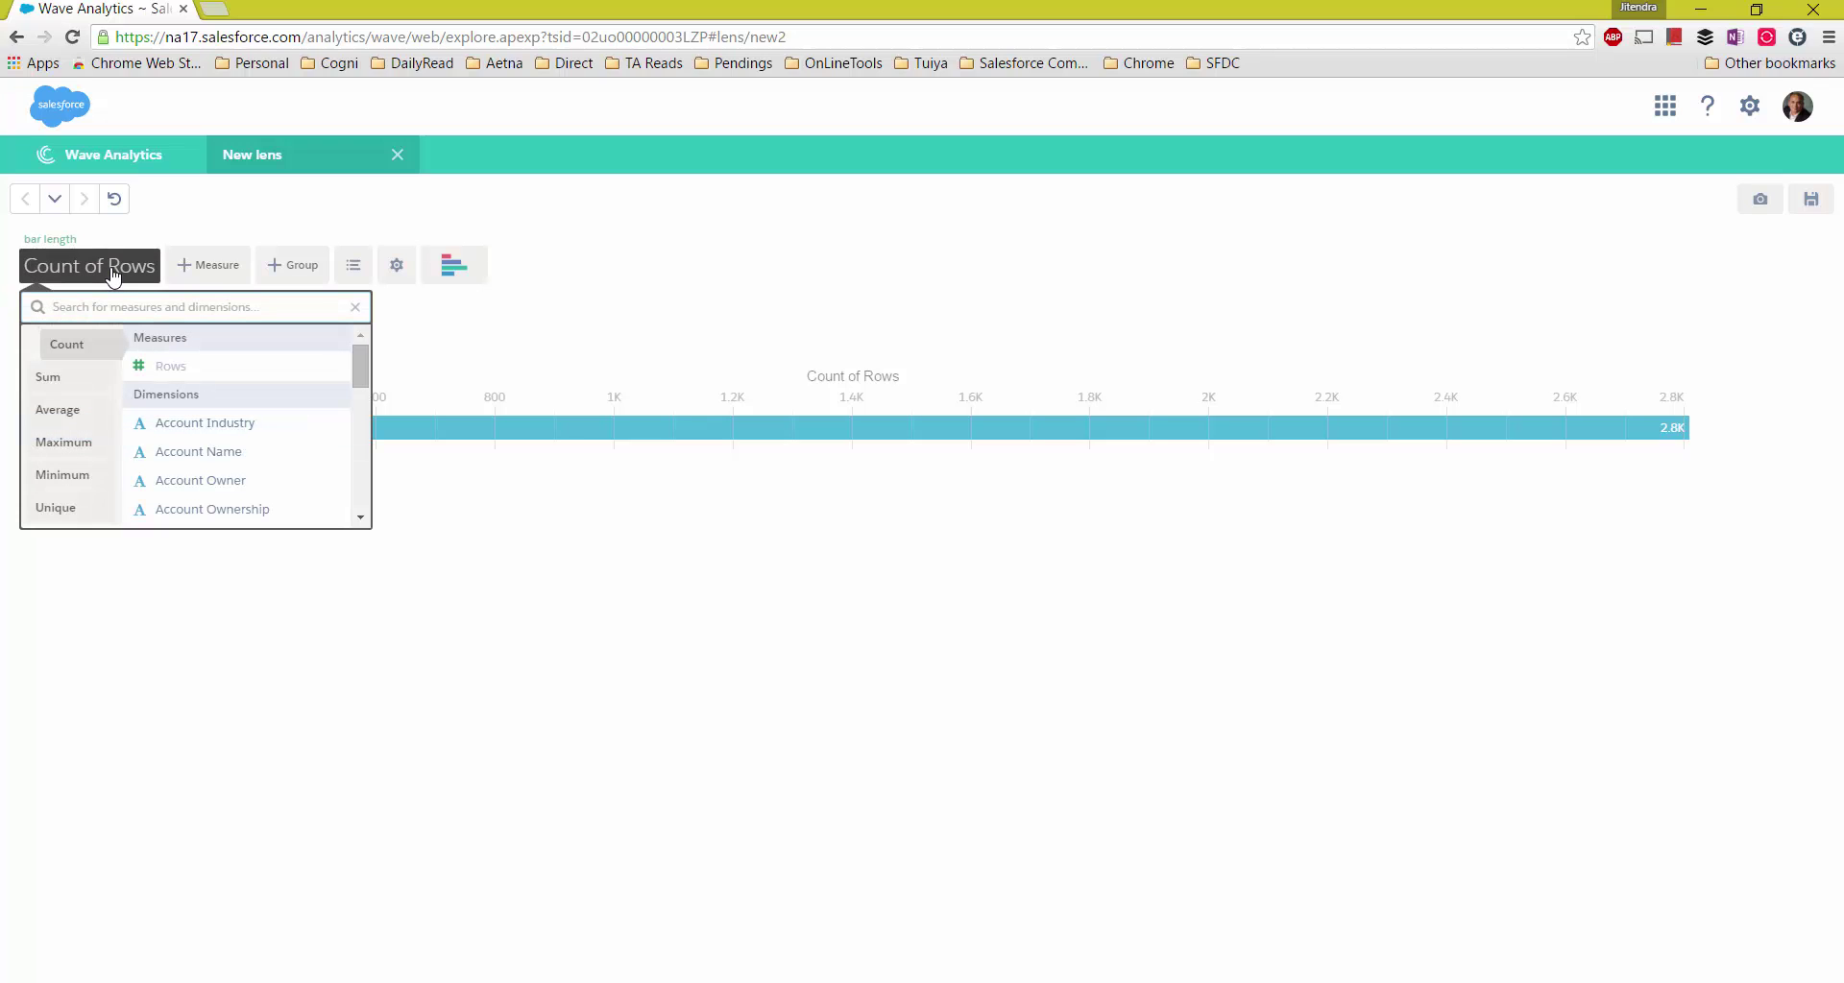
pyautogui.click(57, 382)
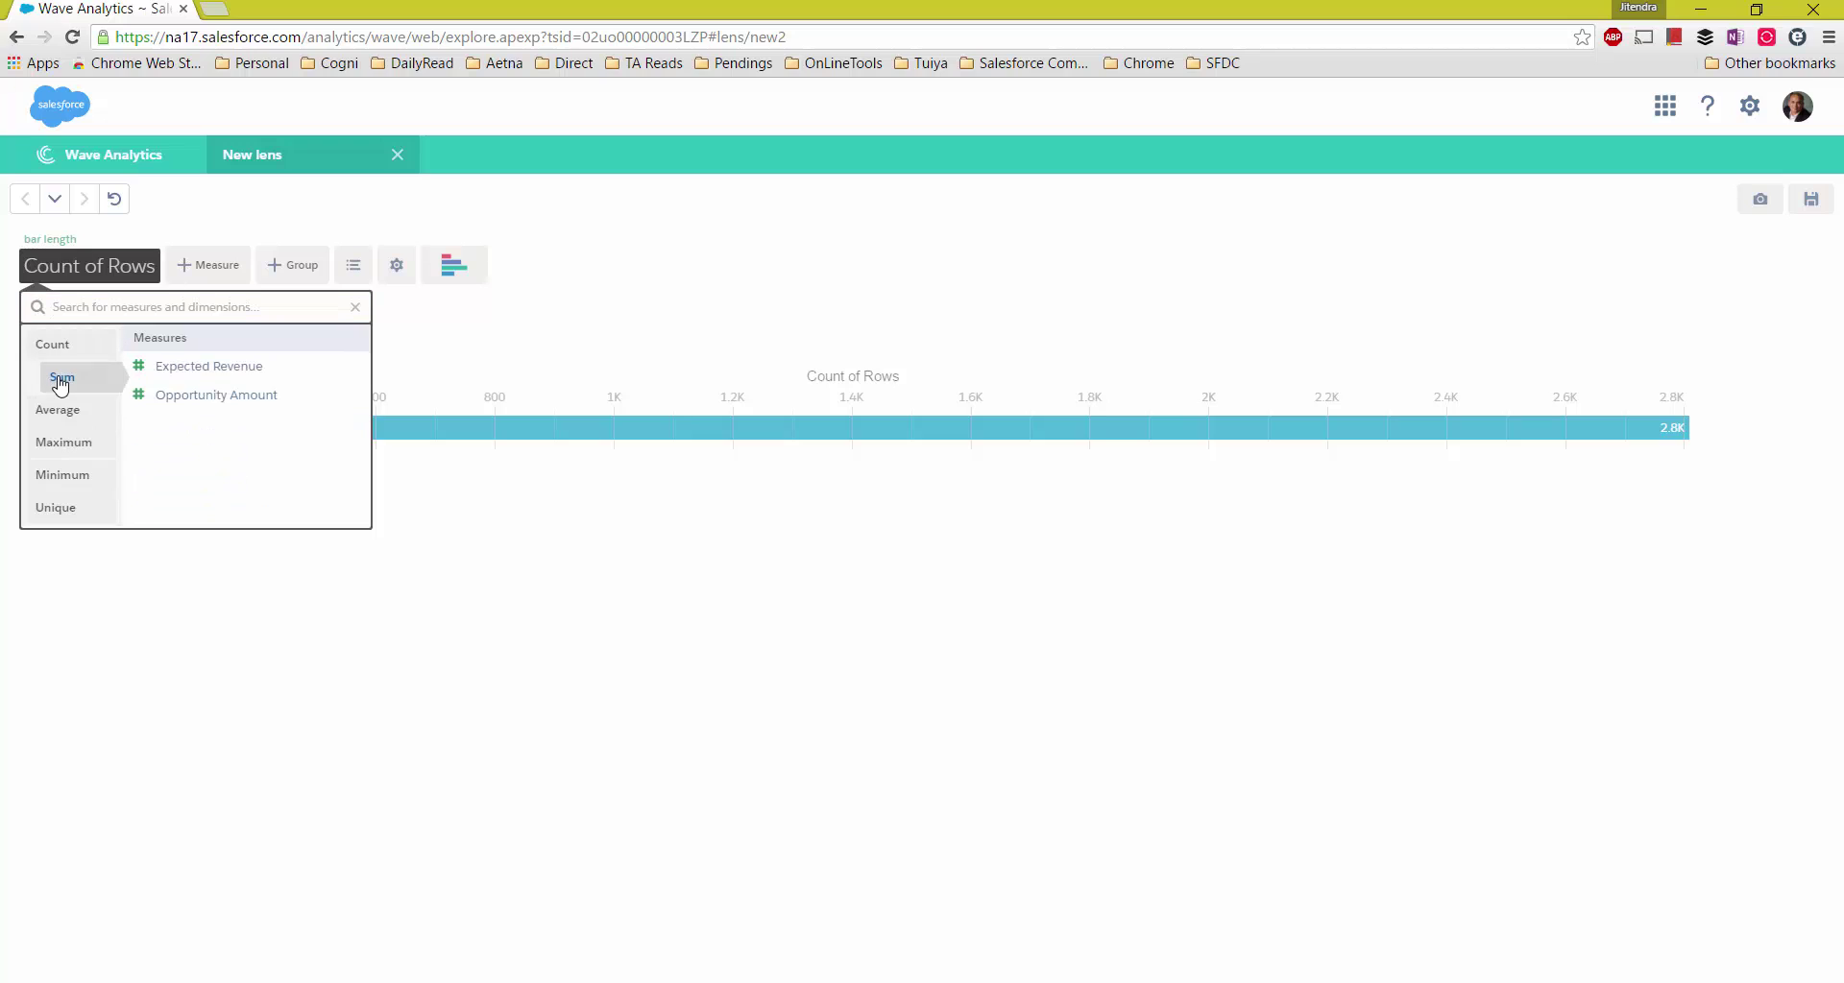
pyautogui.click(211, 396)
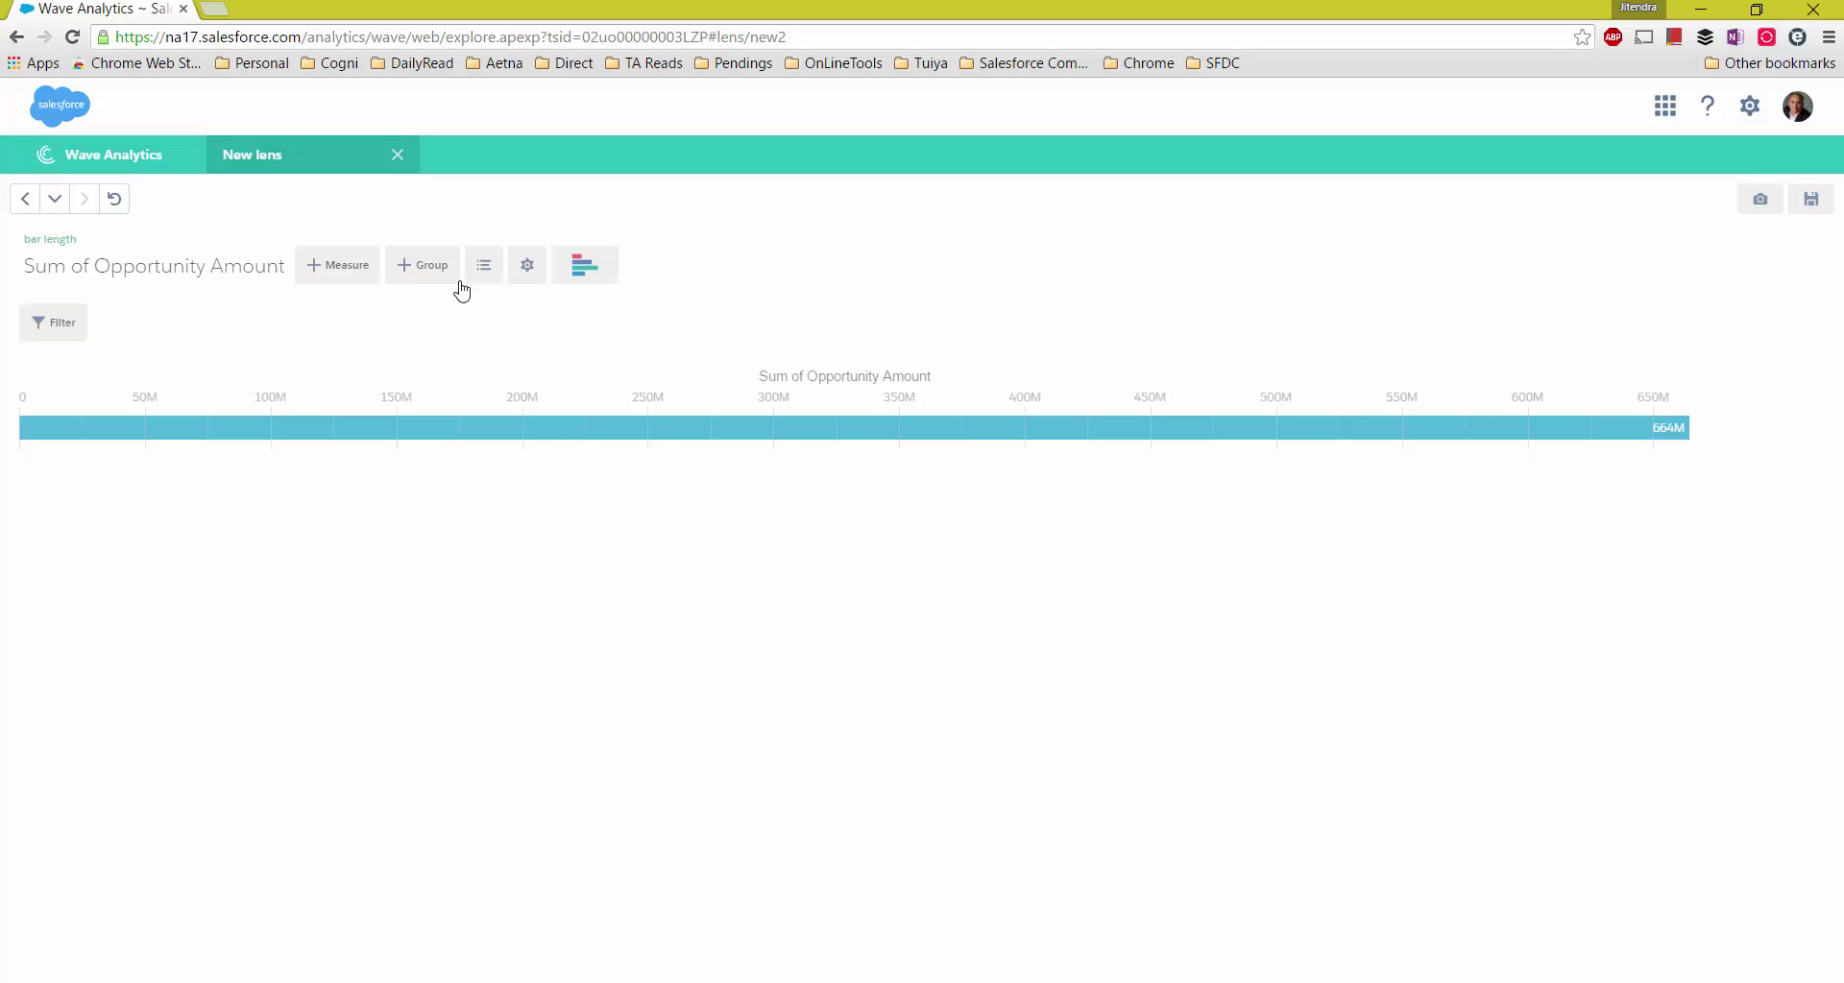
# Step: Group Sum of Opportunity Amount by Opportunity Owner into twelve owner bars
pyautogui.click(413, 276)
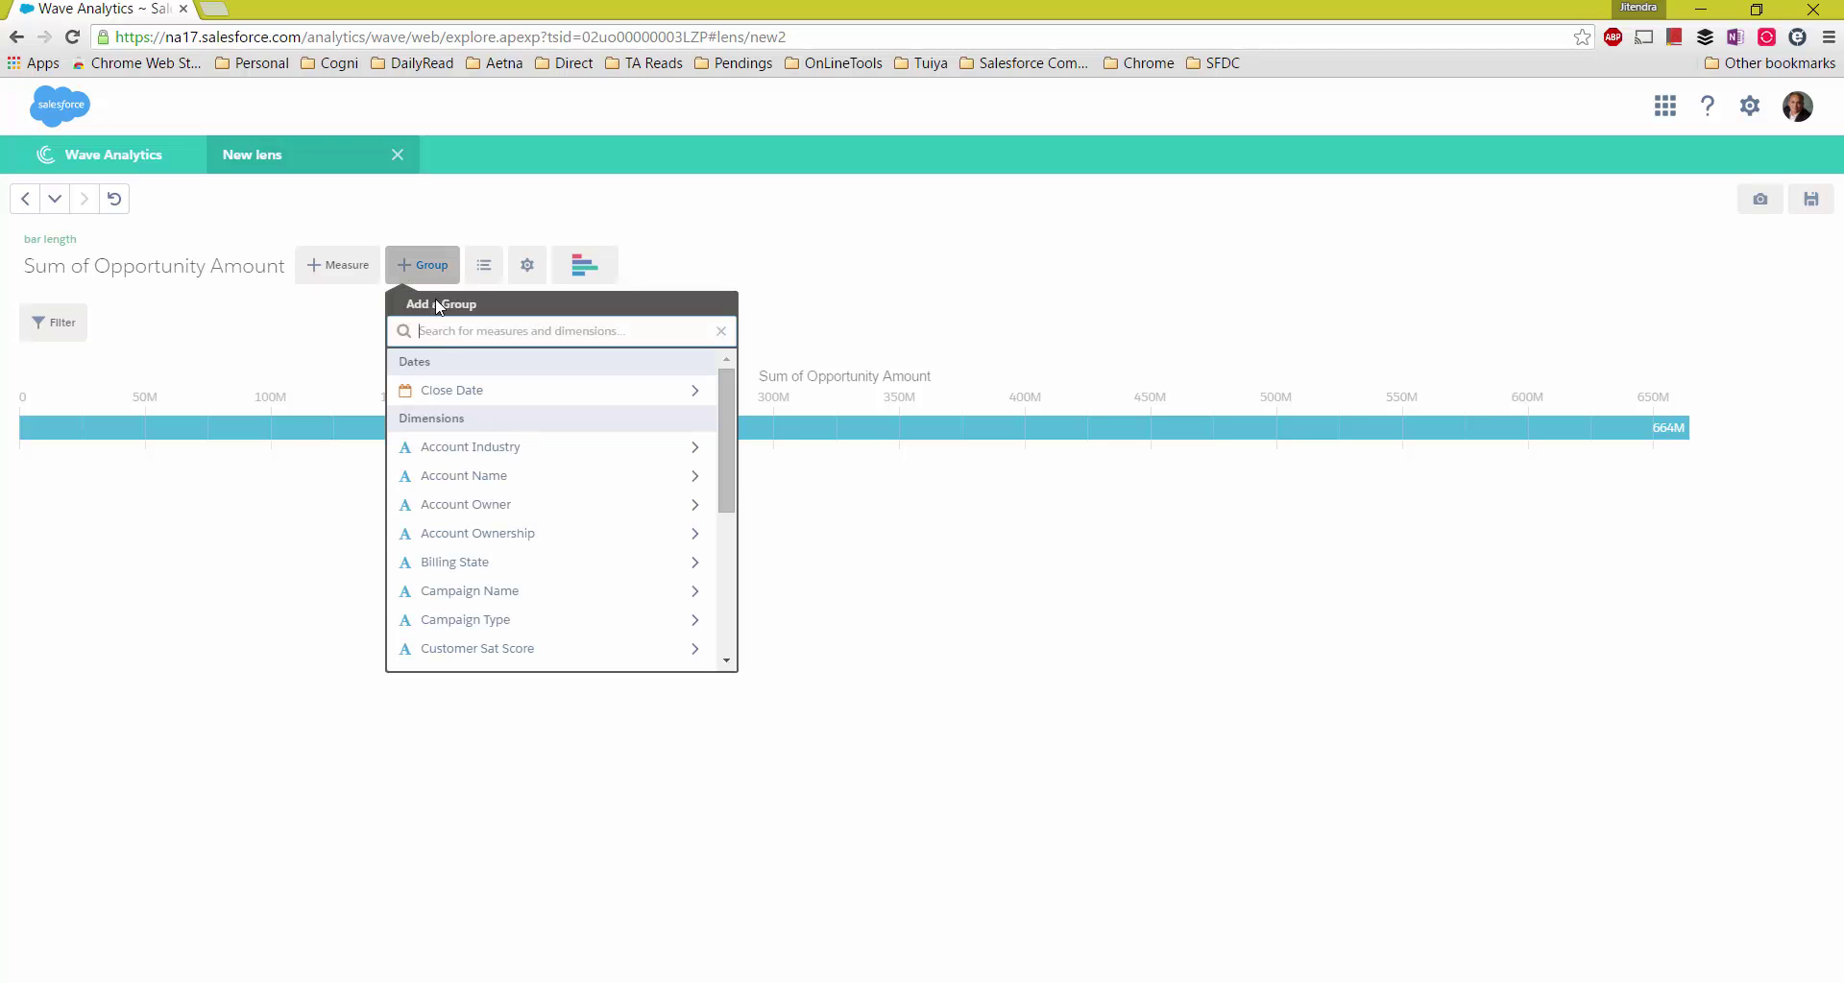
pyautogui.write('c')
pyautogui.write('wn')
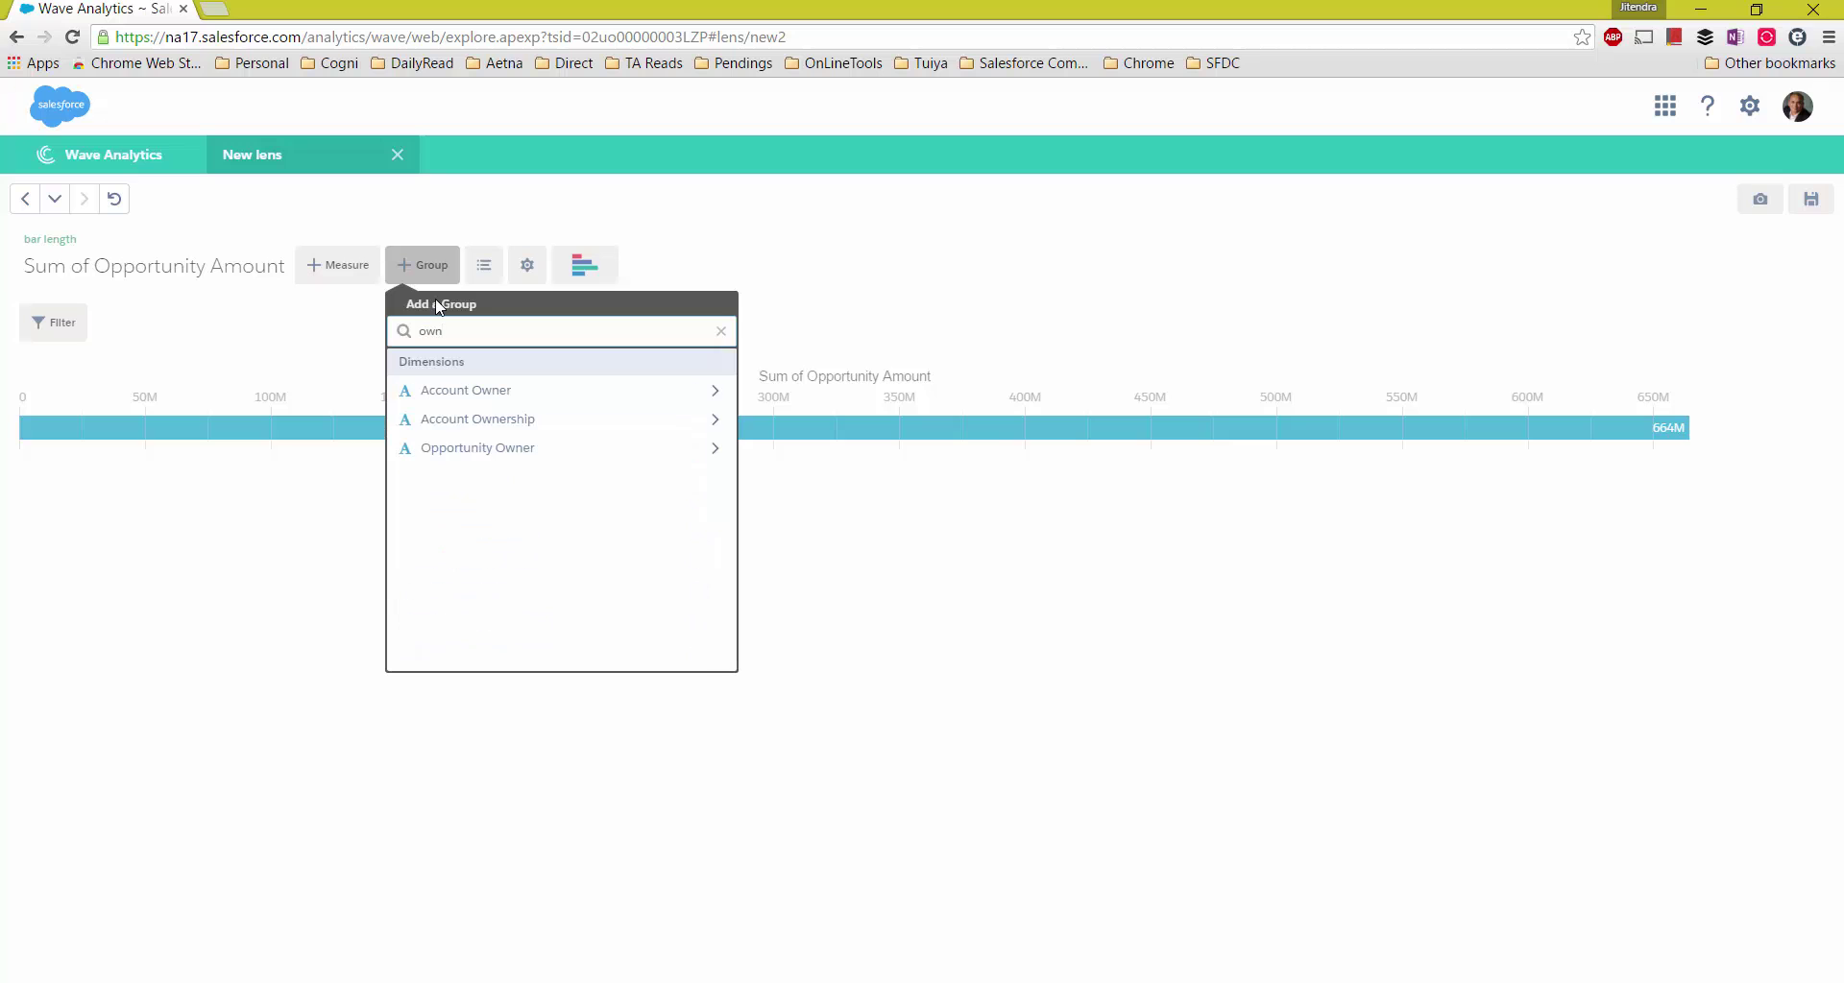
pyautogui.moveTo(477, 447)
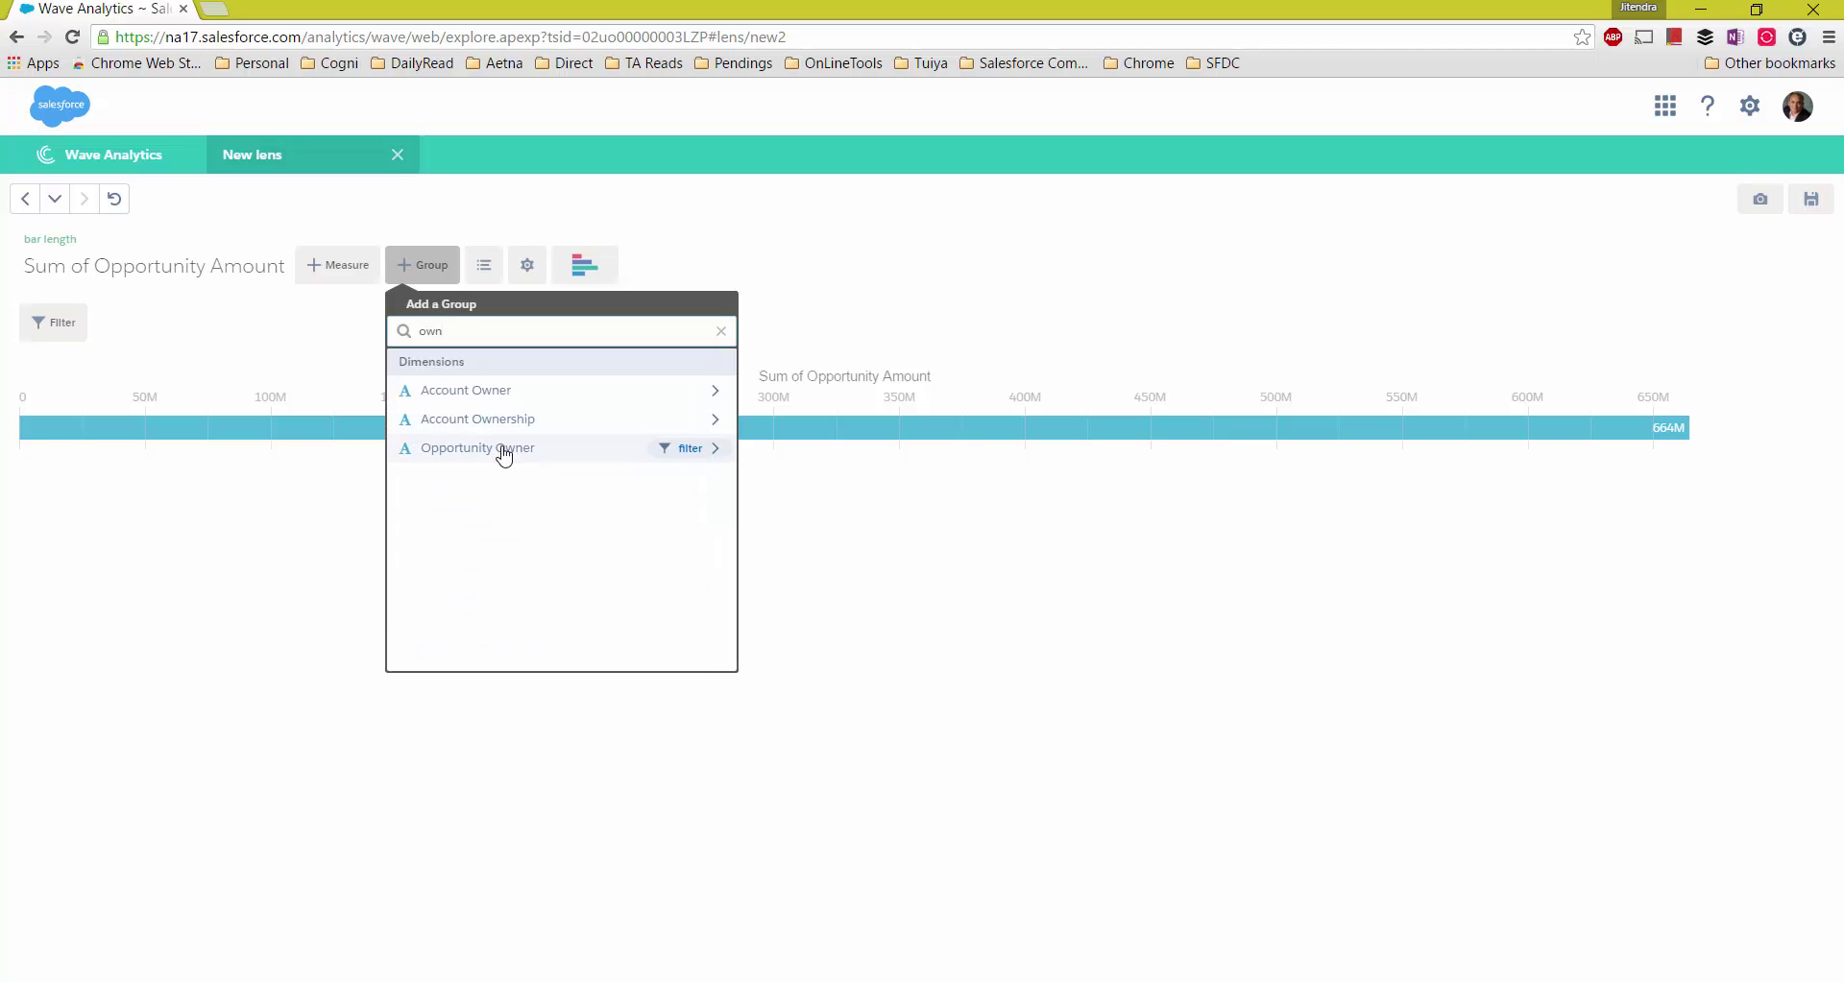
pyautogui.click(481, 449)
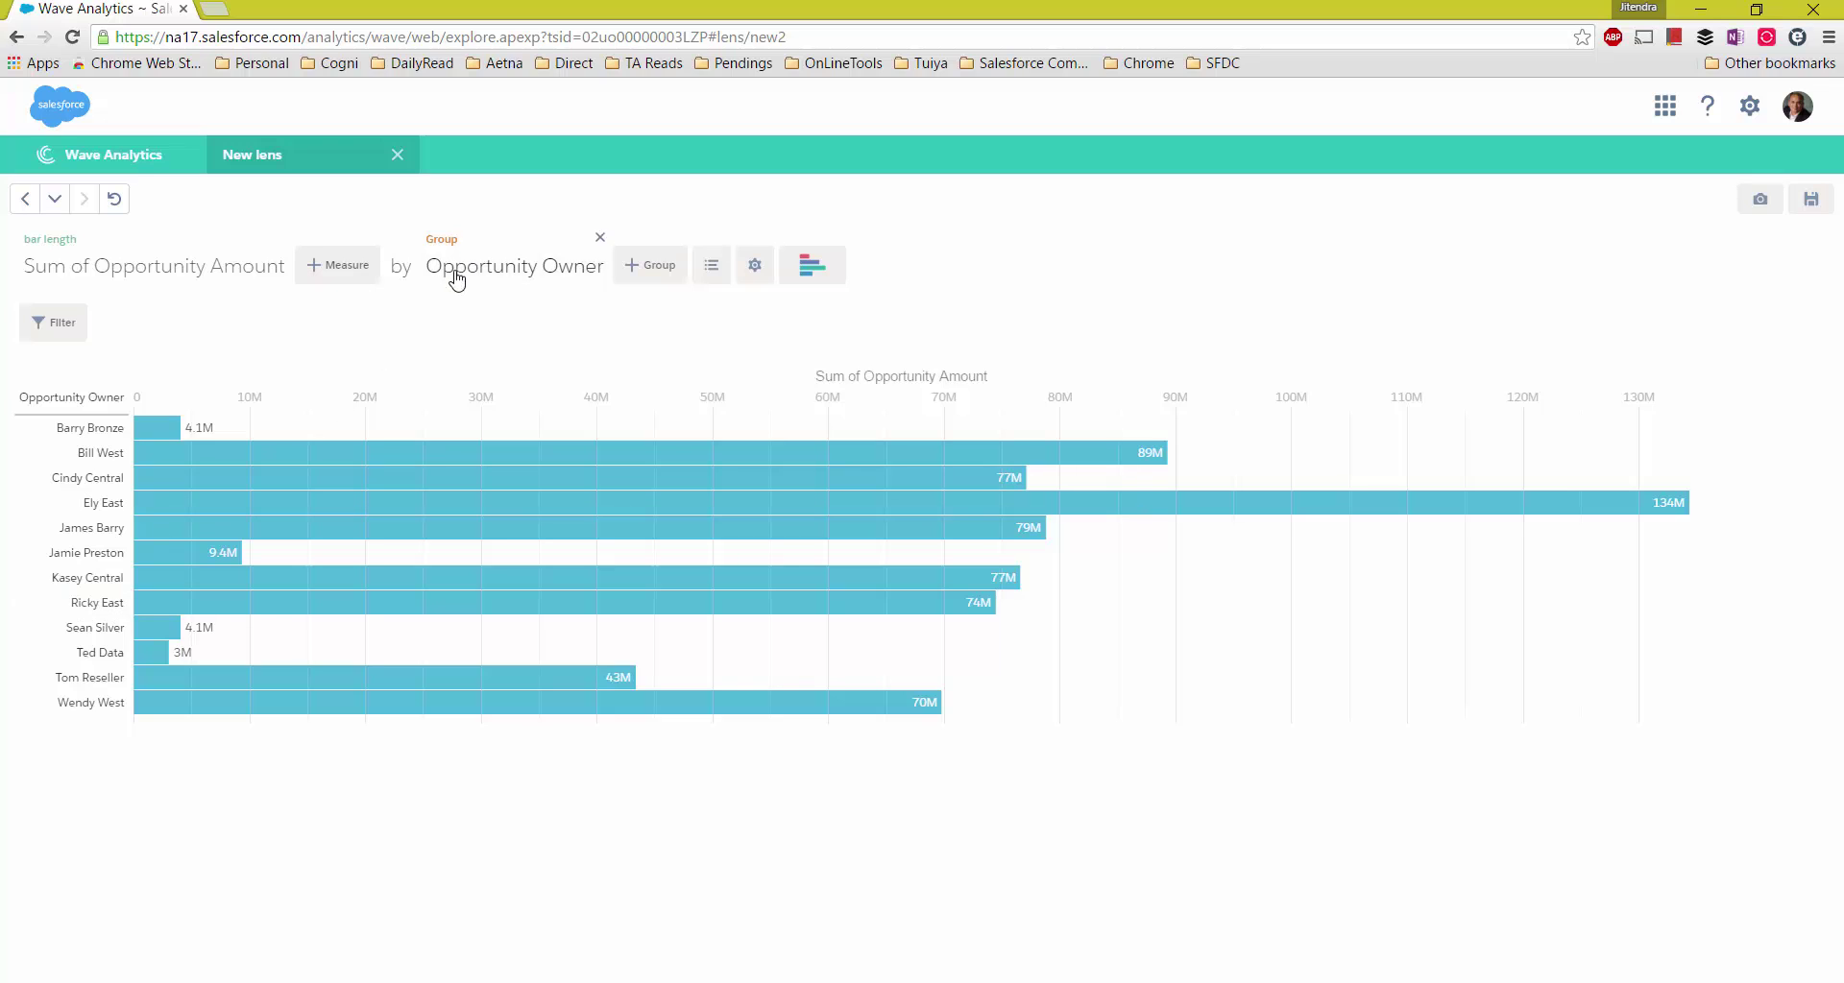
# Step: Add a Stage Name grouping with all stages except 7- Closed Won and 8- Closed Lost
pyautogui.click(664, 277)
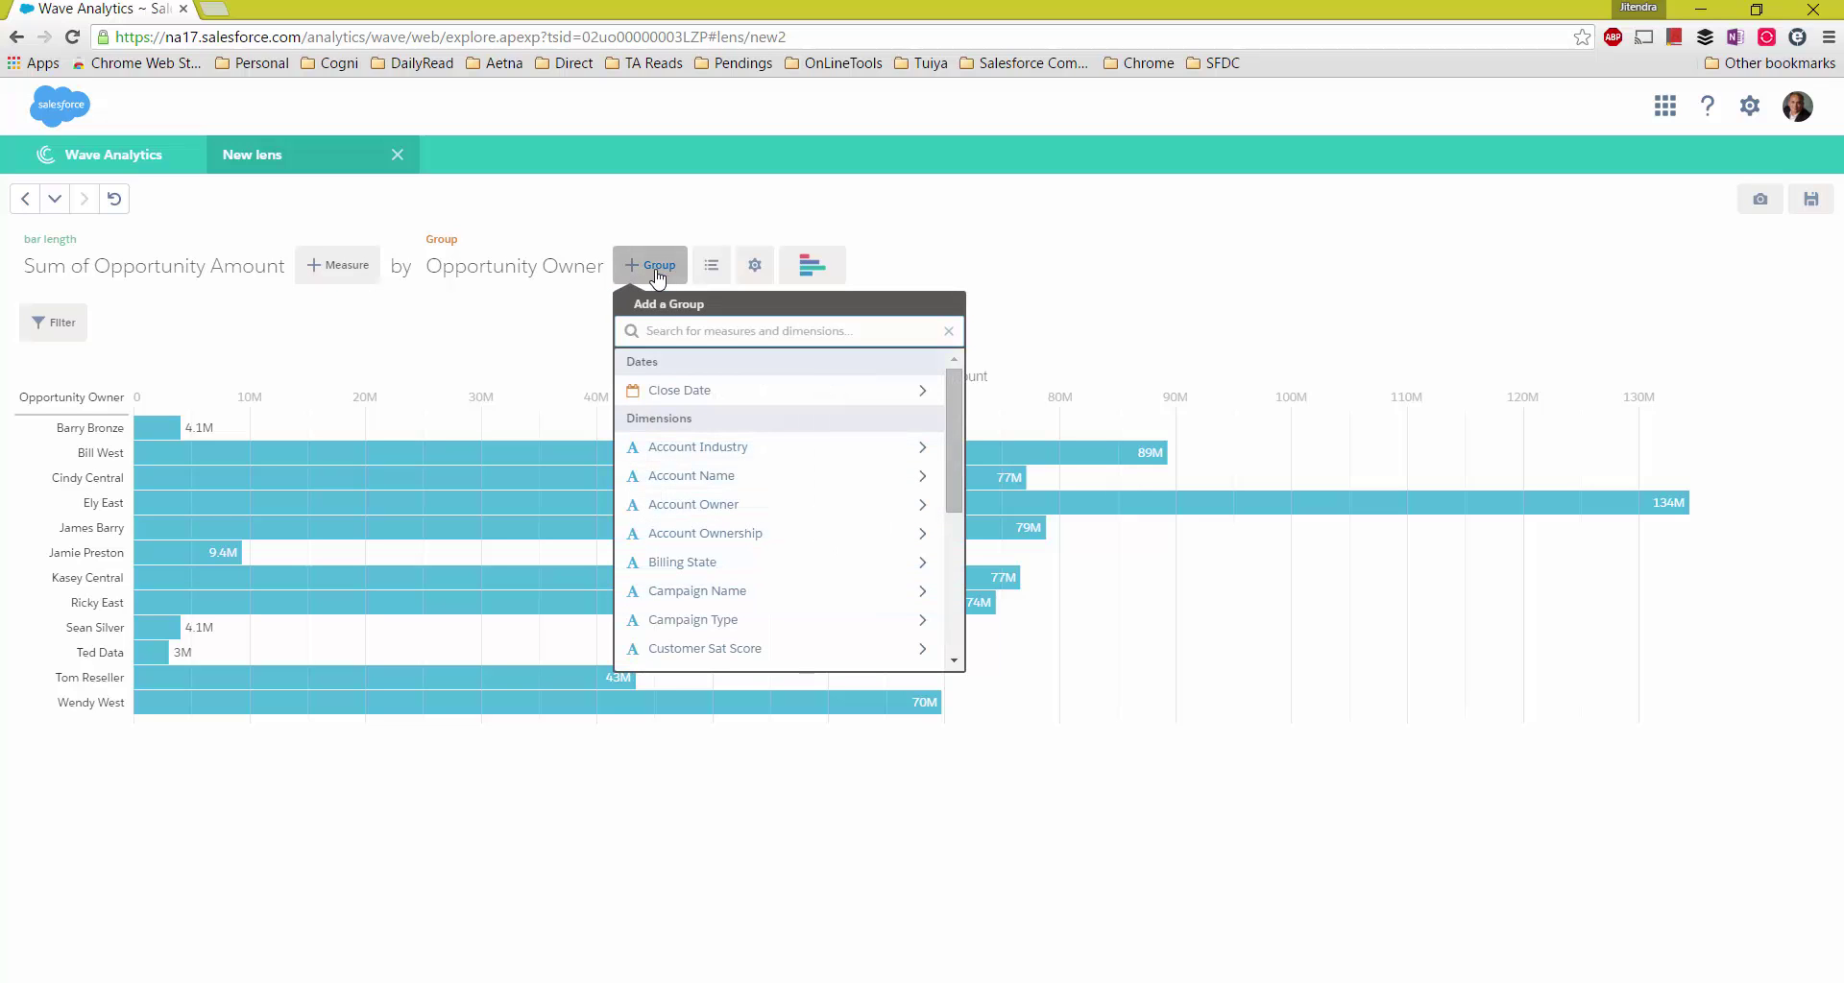
pyautogui.write('sta')
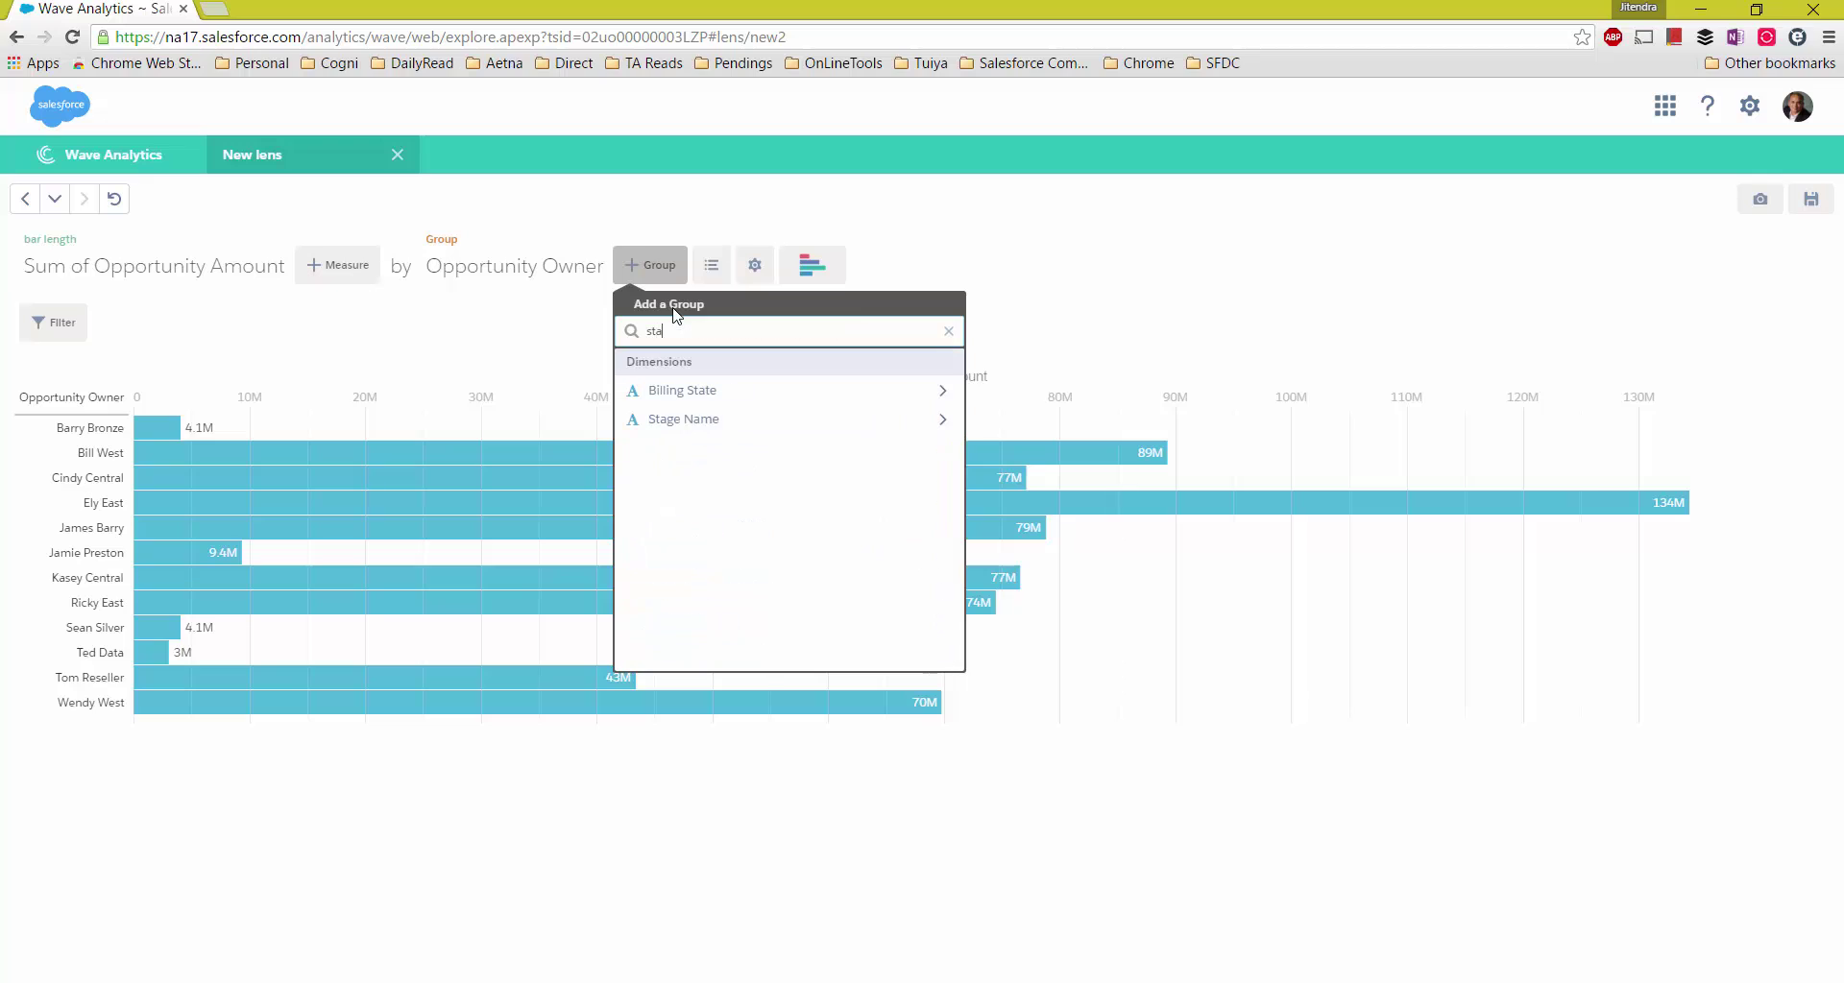
pyautogui.moveTo(749, 419)
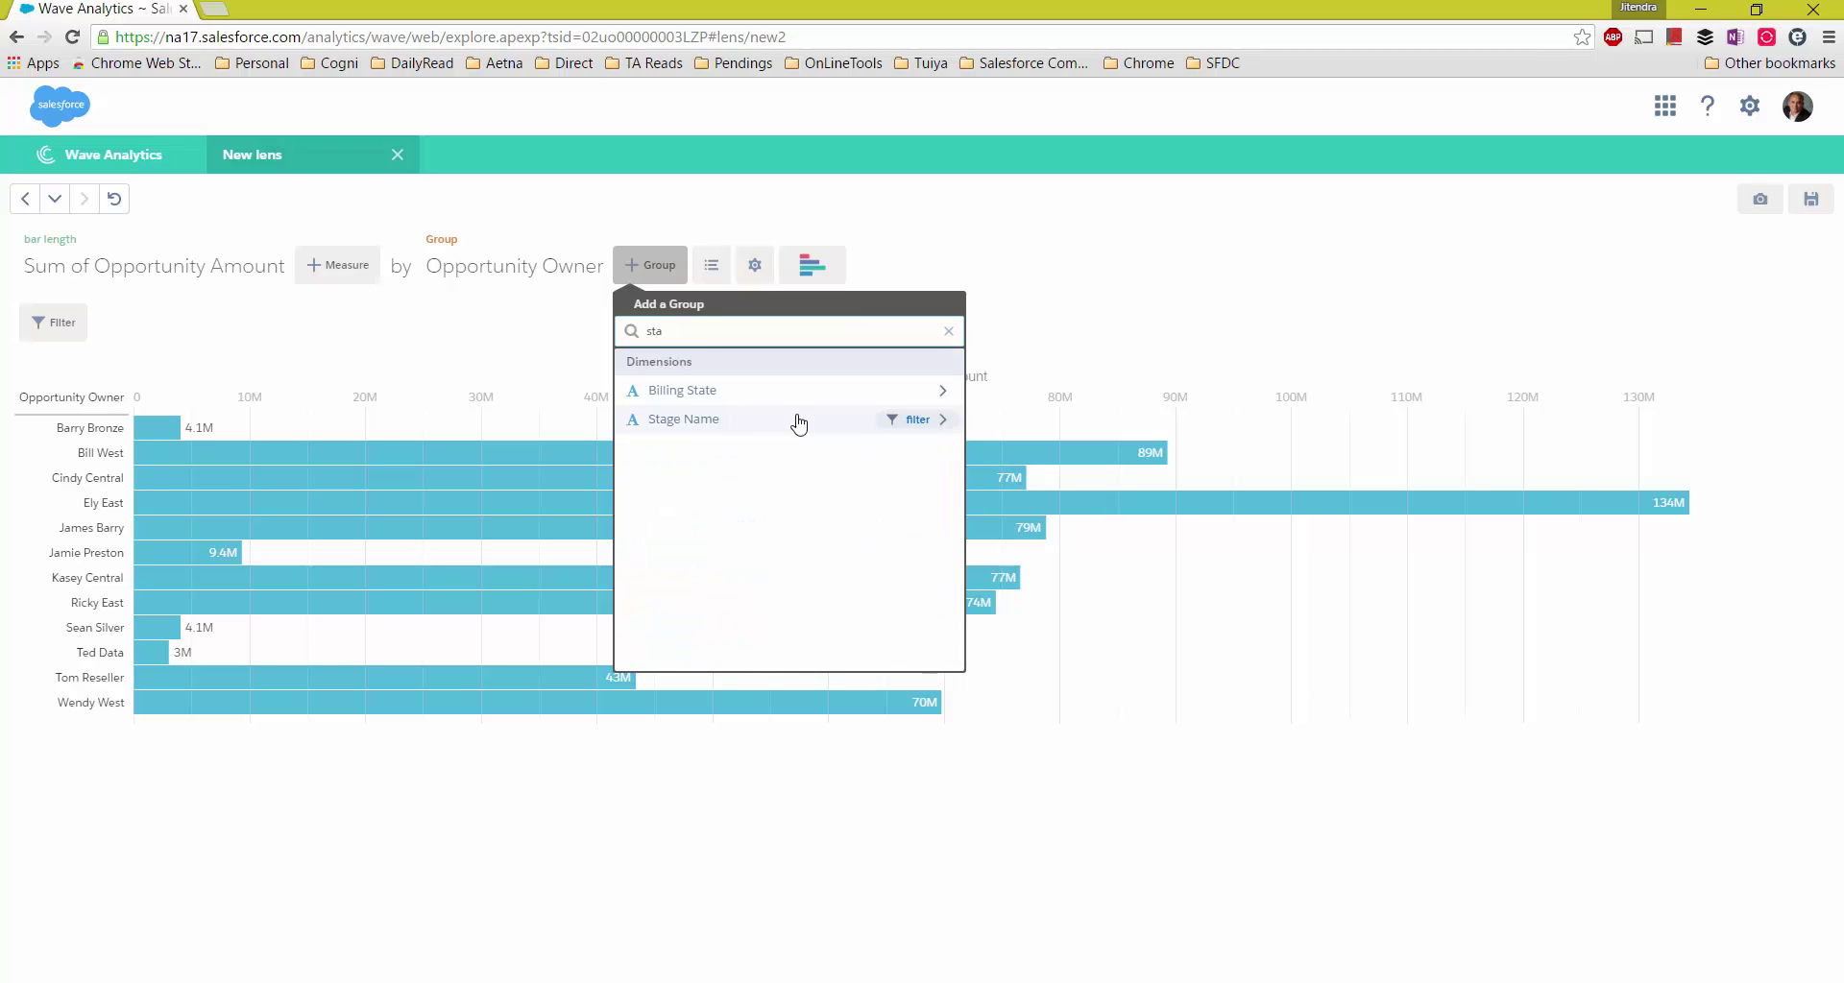
pyautogui.click(917, 421)
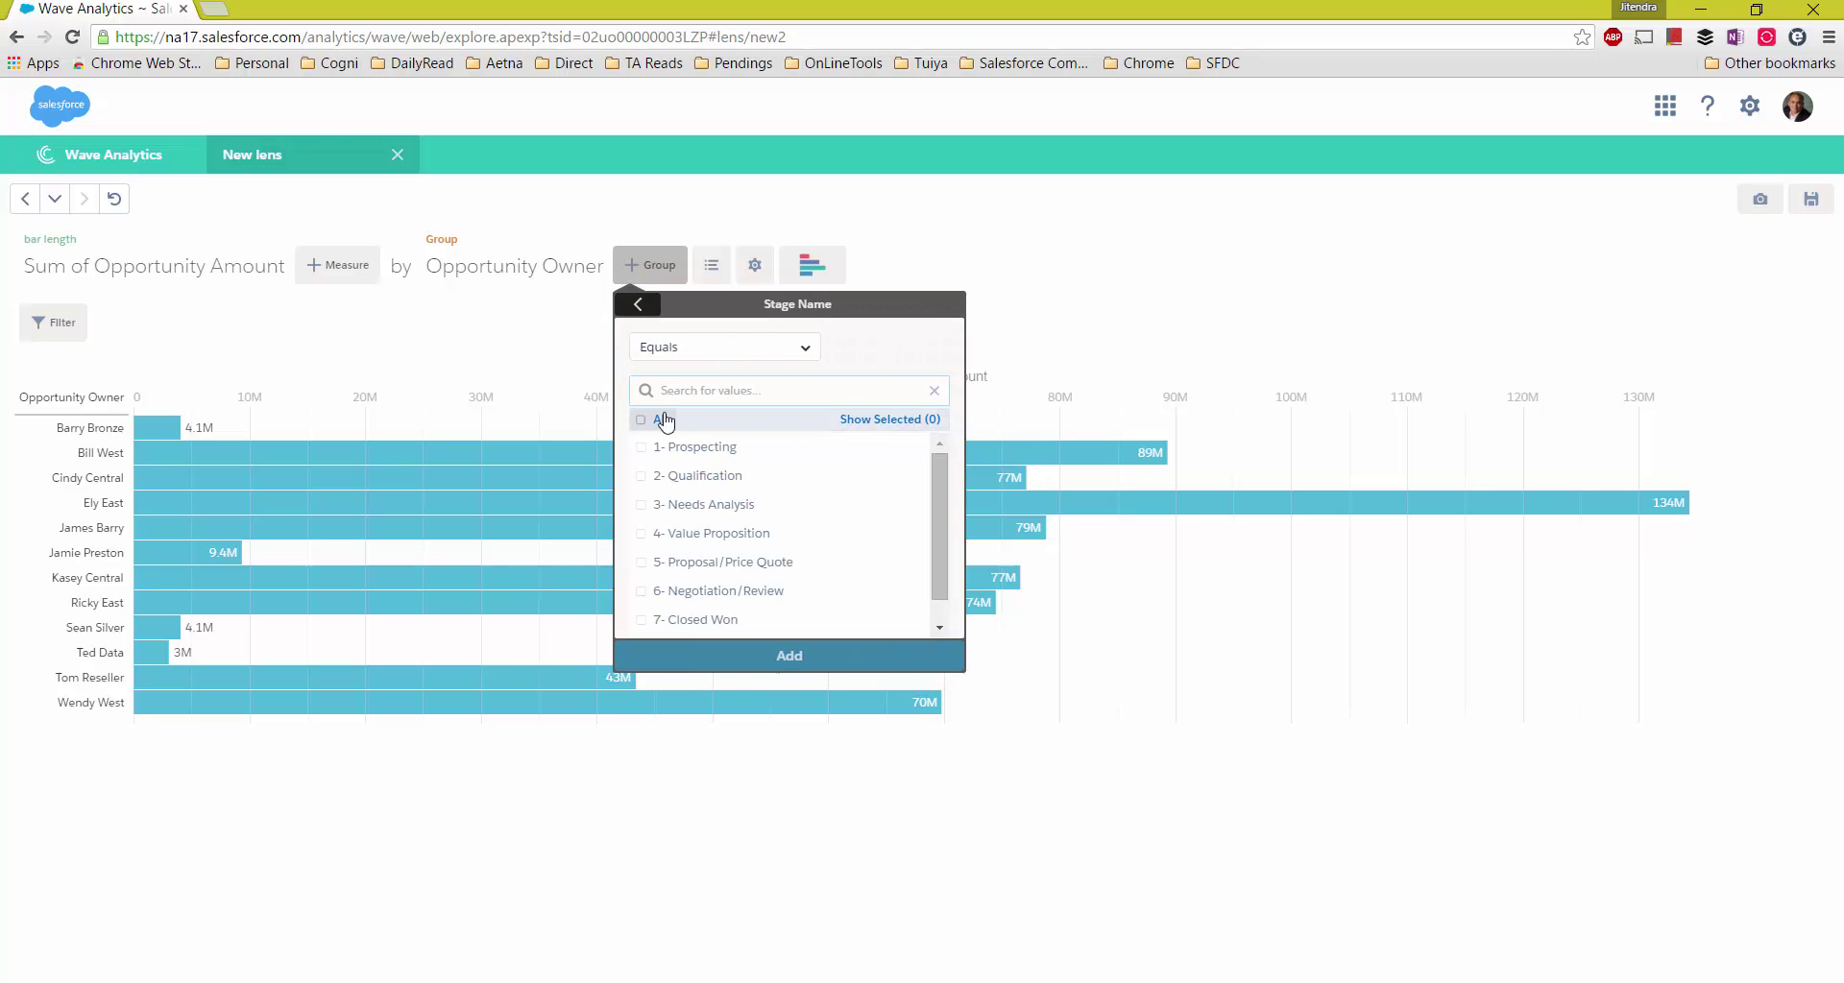
pyautogui.click(641, 419)
pyautogui.scroll(-1, 749, 469)
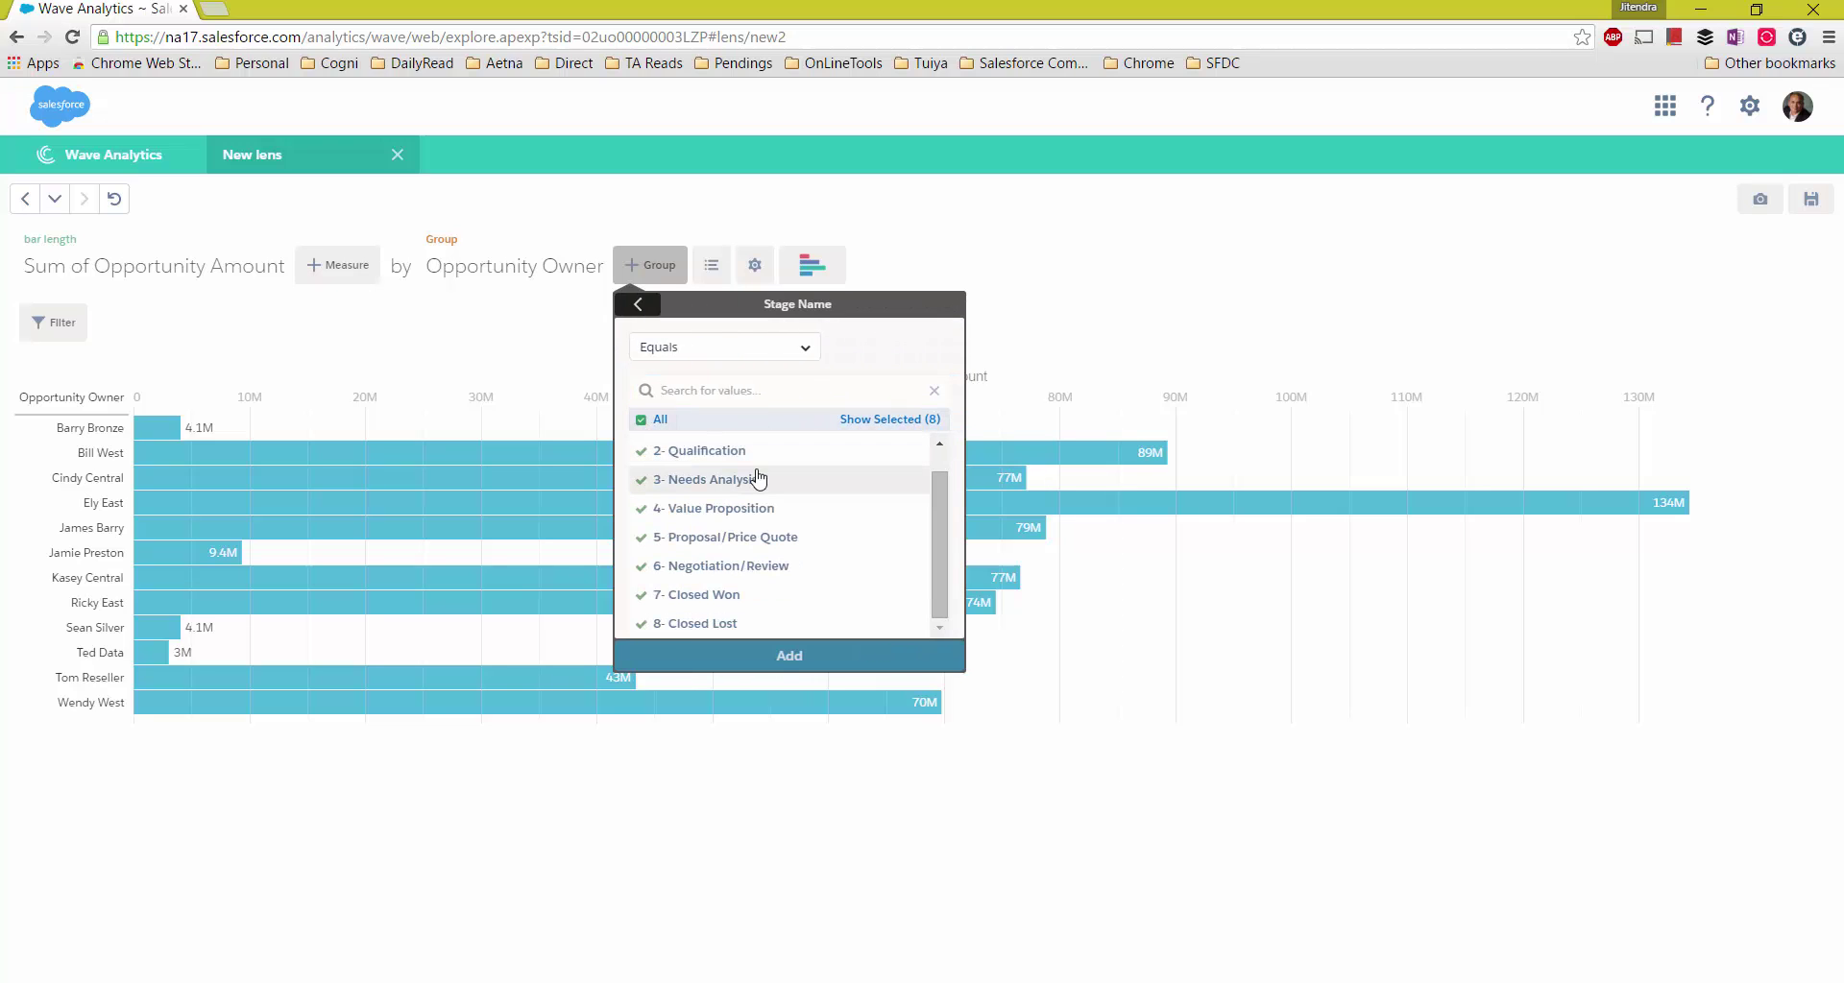
pyautogui.click(641, 625)
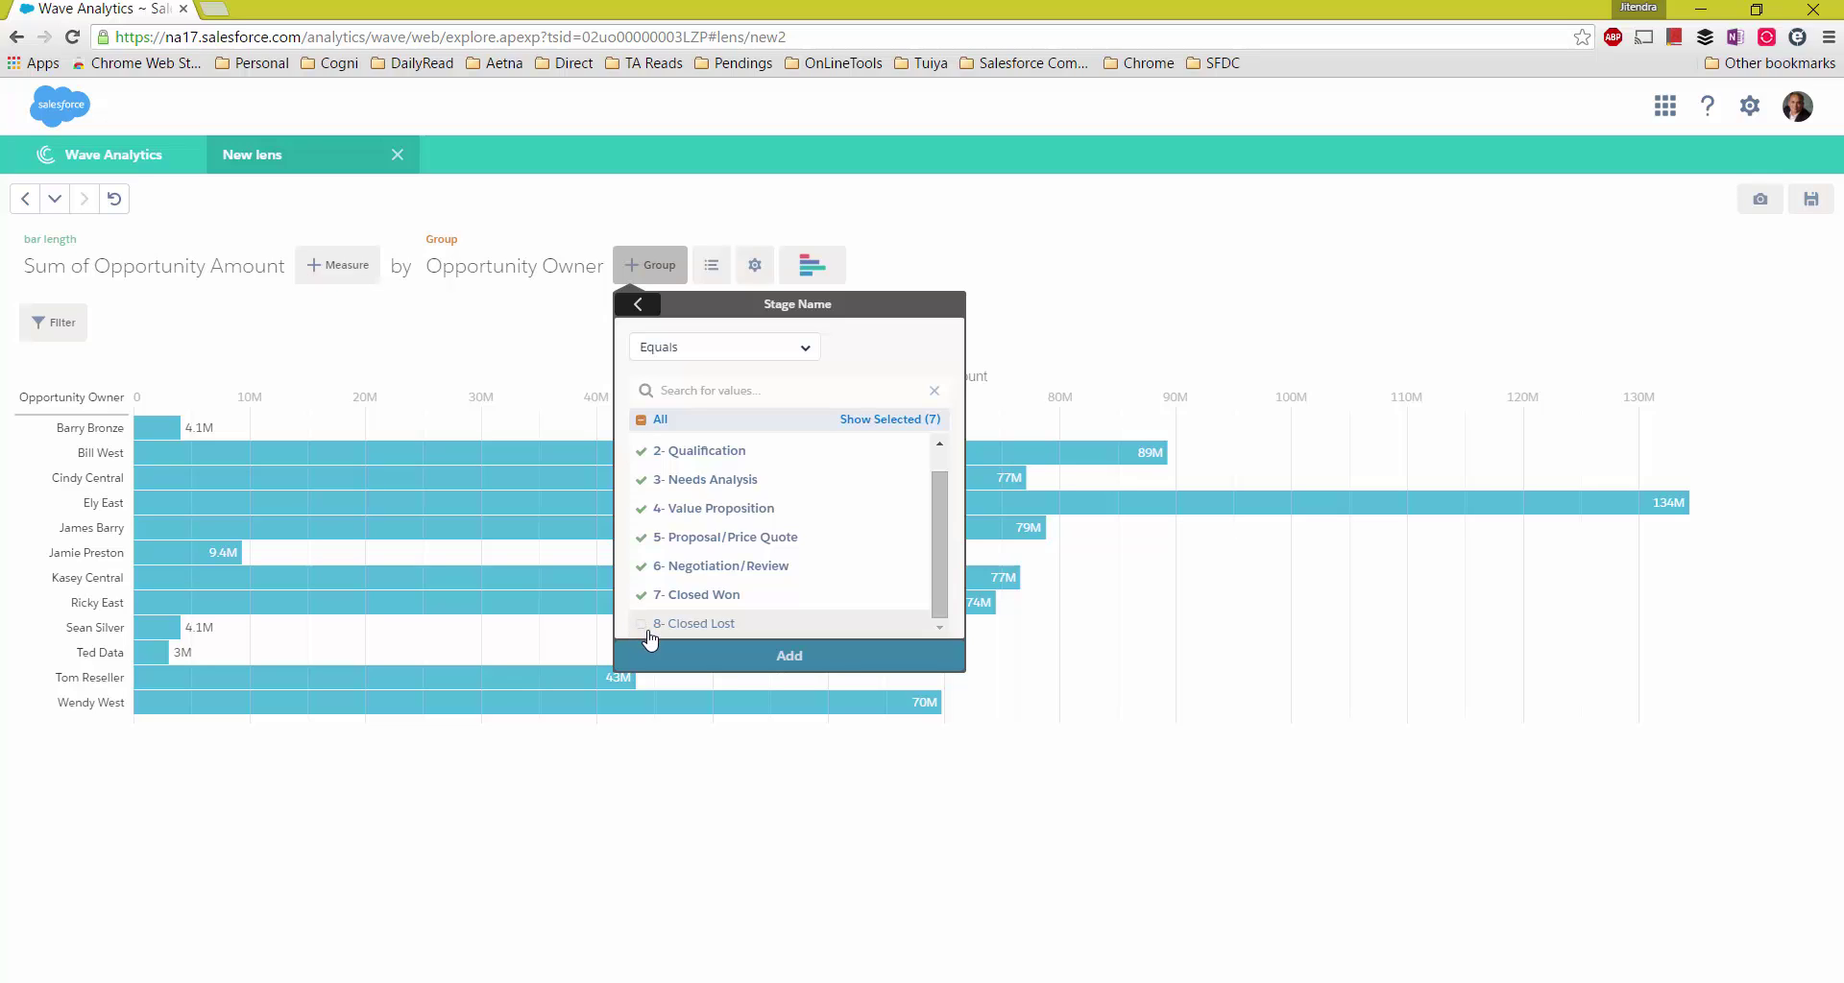
pyautogui.click(653, 598)
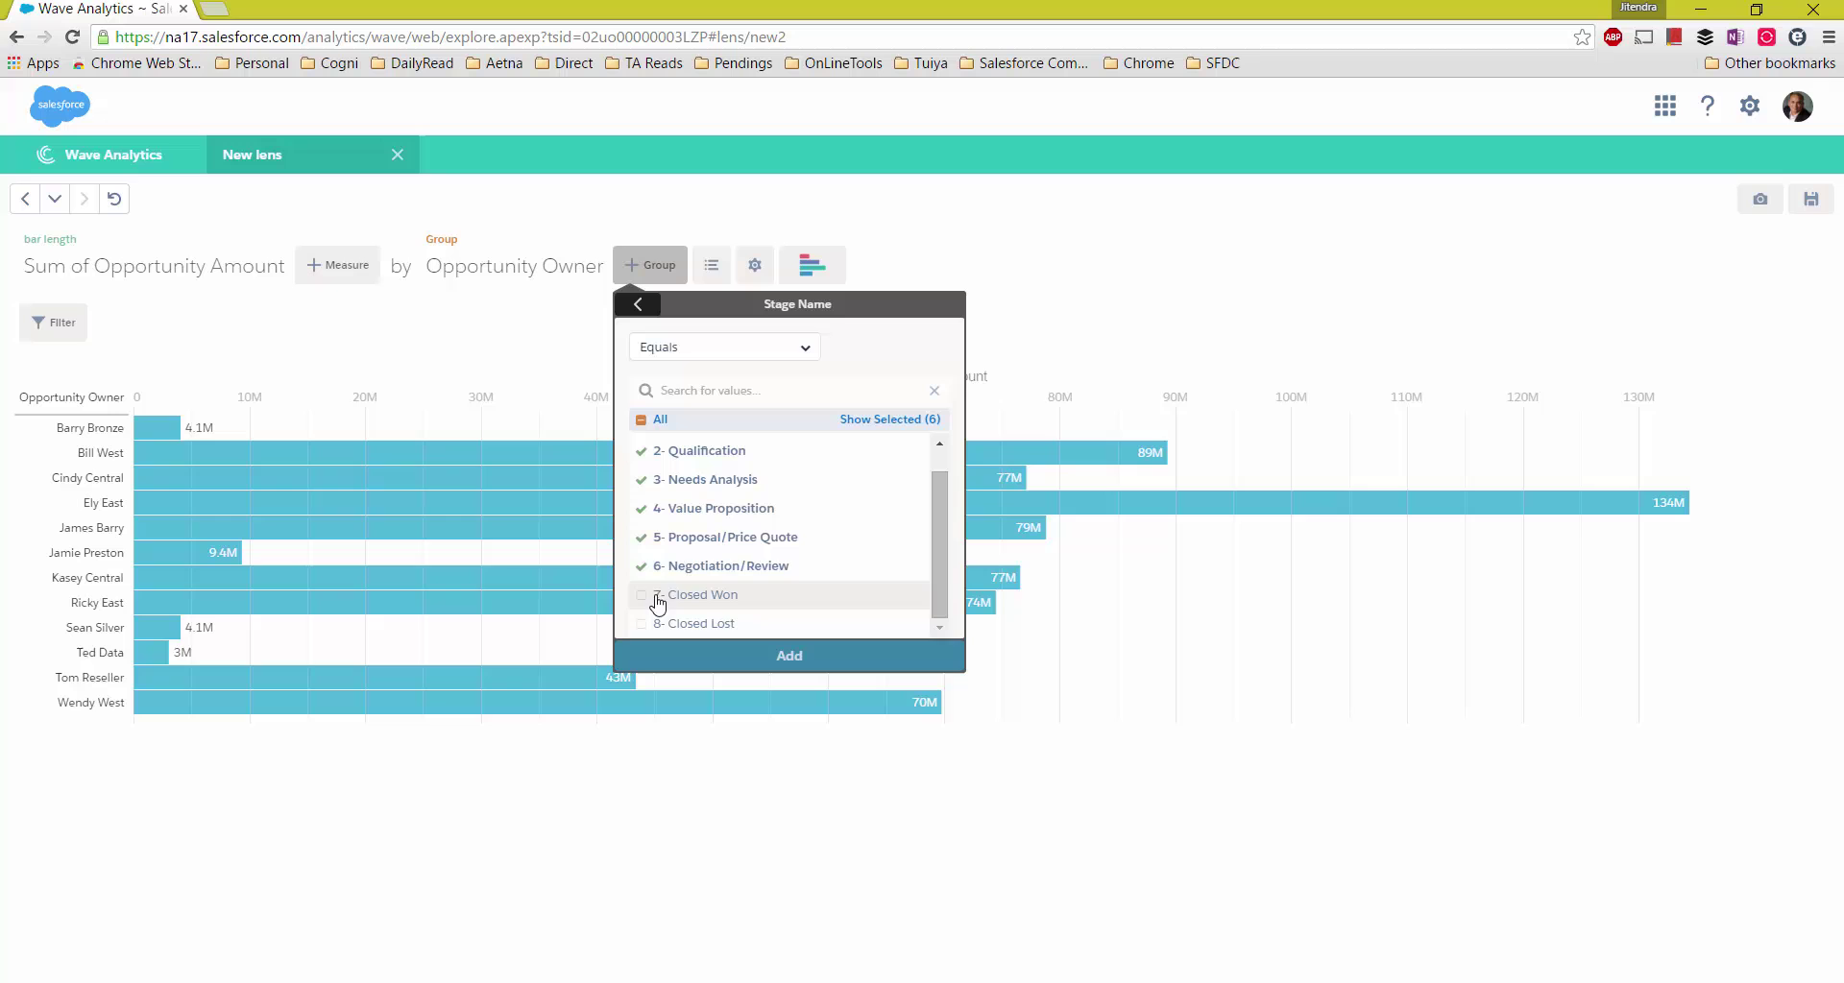
pyautogui.click(789, 655)
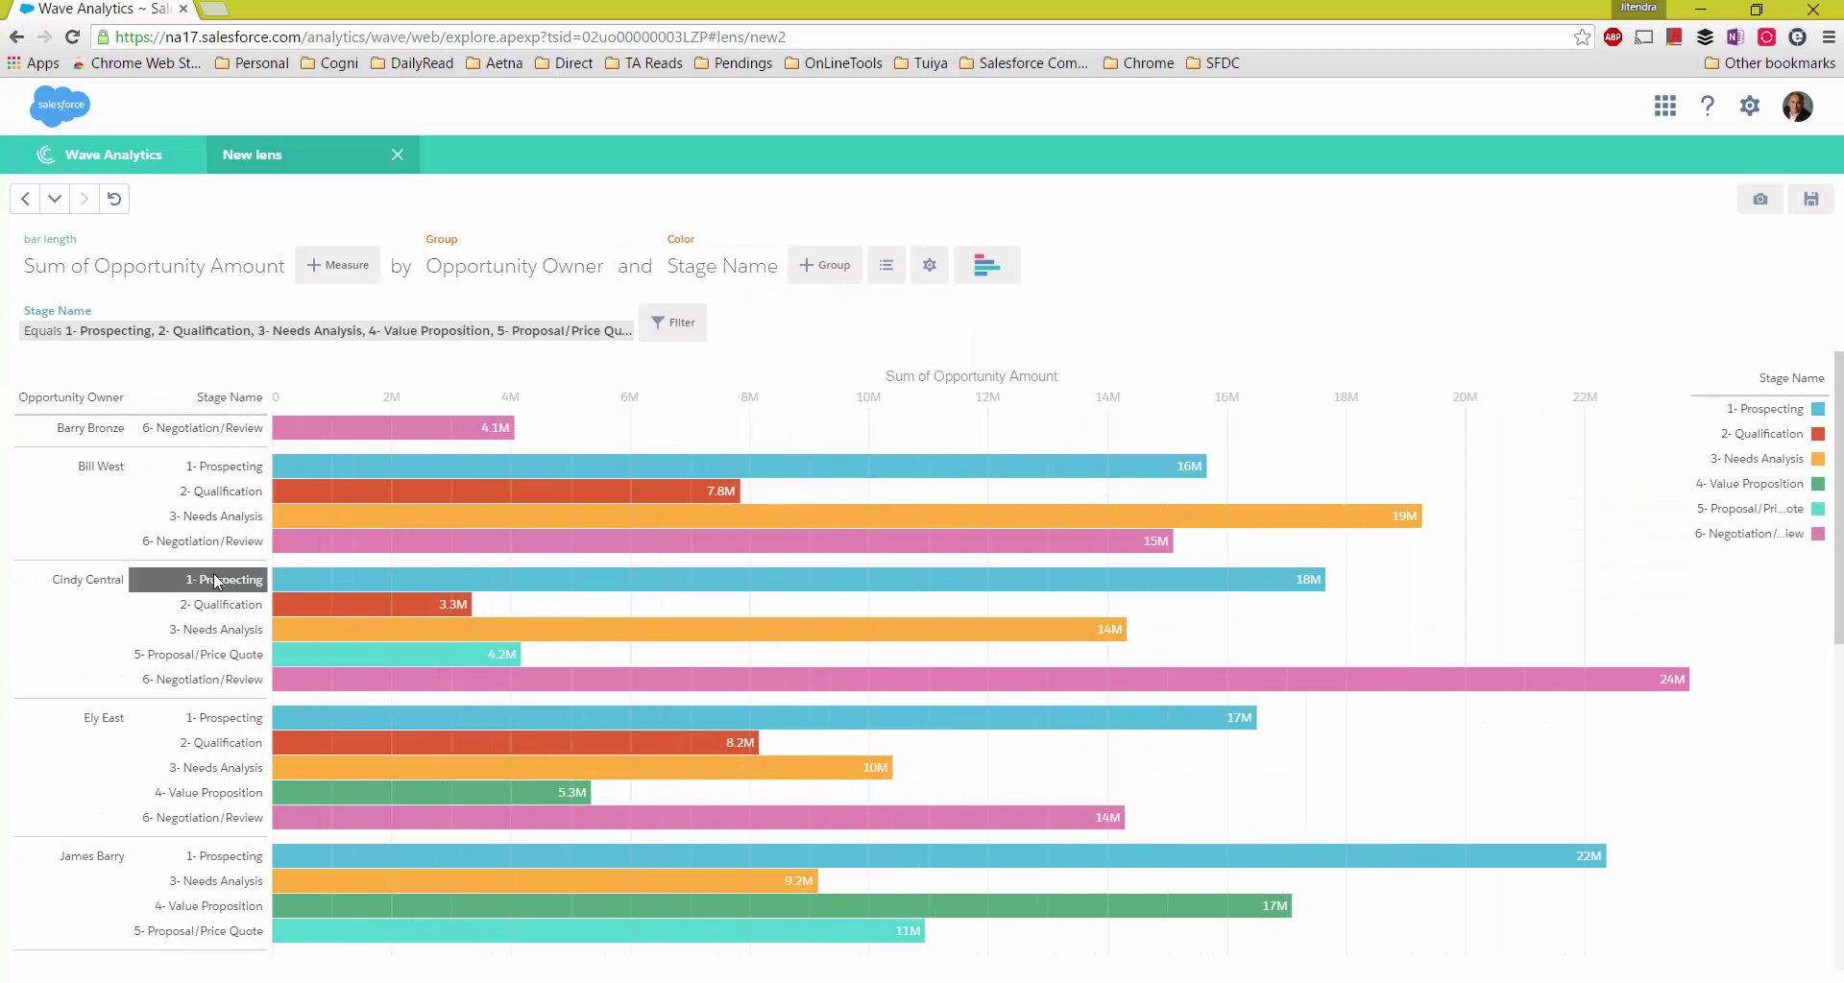
pyautogui.scroll(-1, 213, 575)
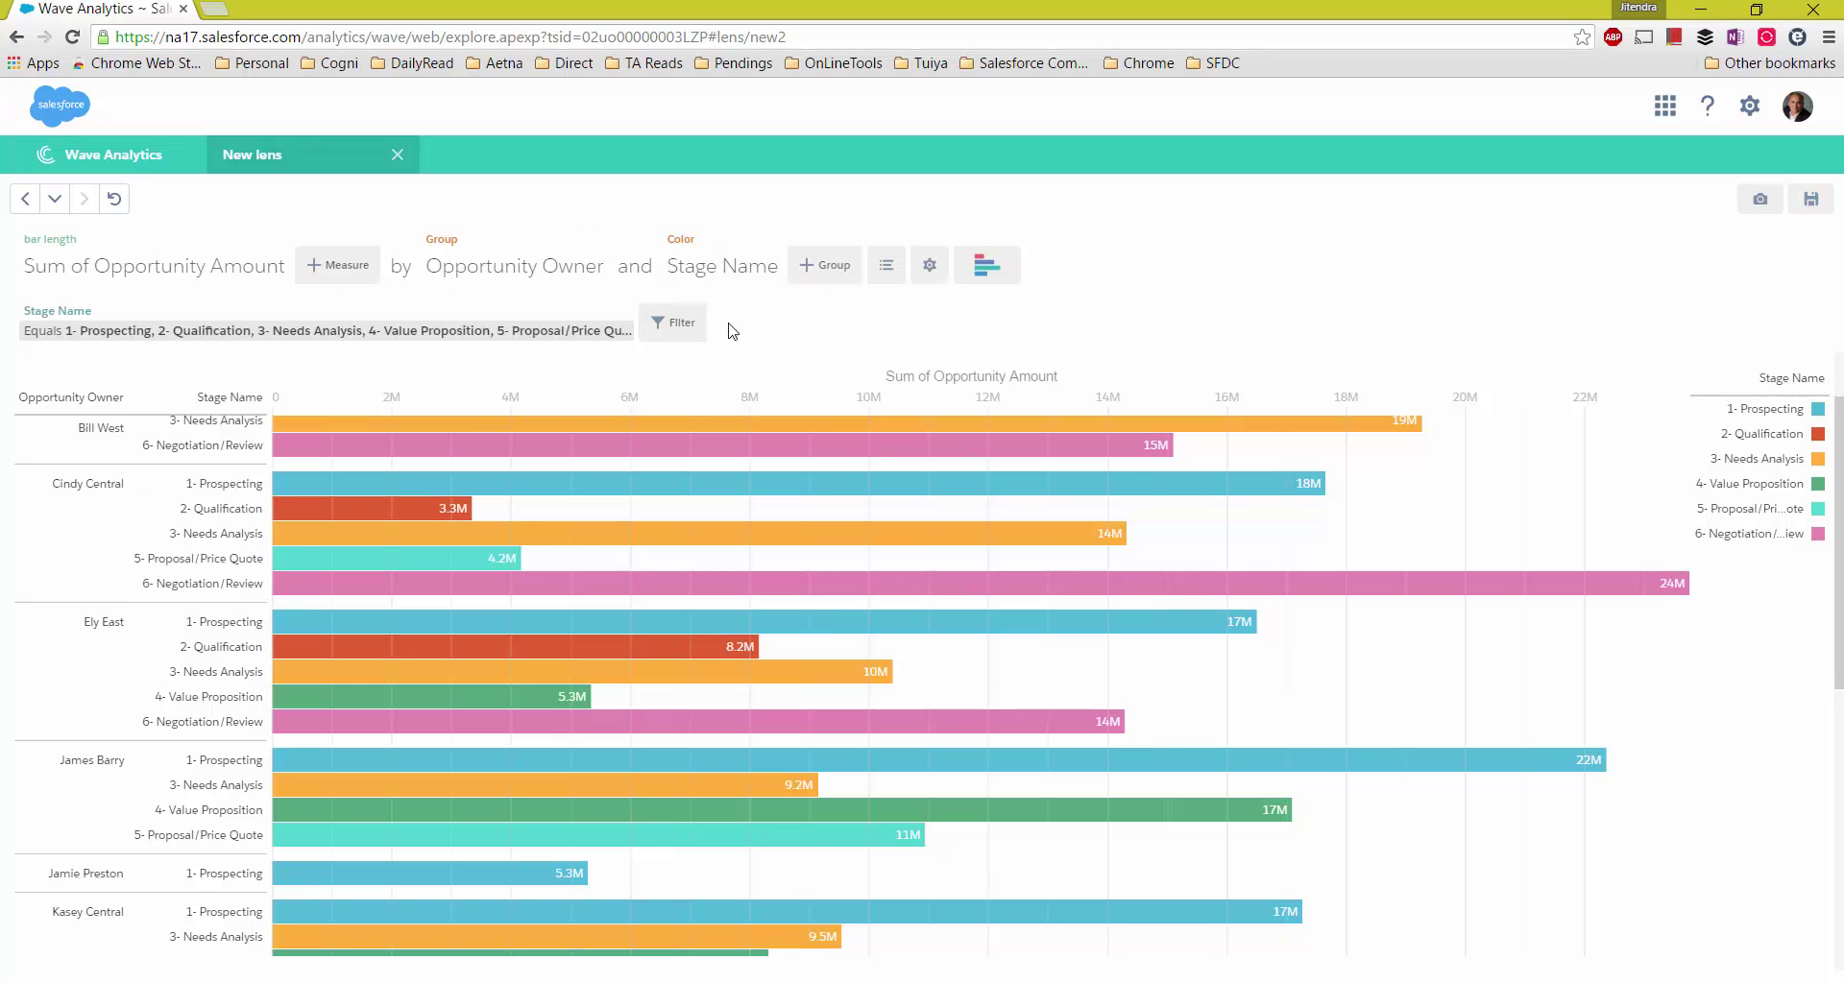
# Step: Add a relative Close Date filter covering this quarter to next quarter
pyautogui.click(670, 331)
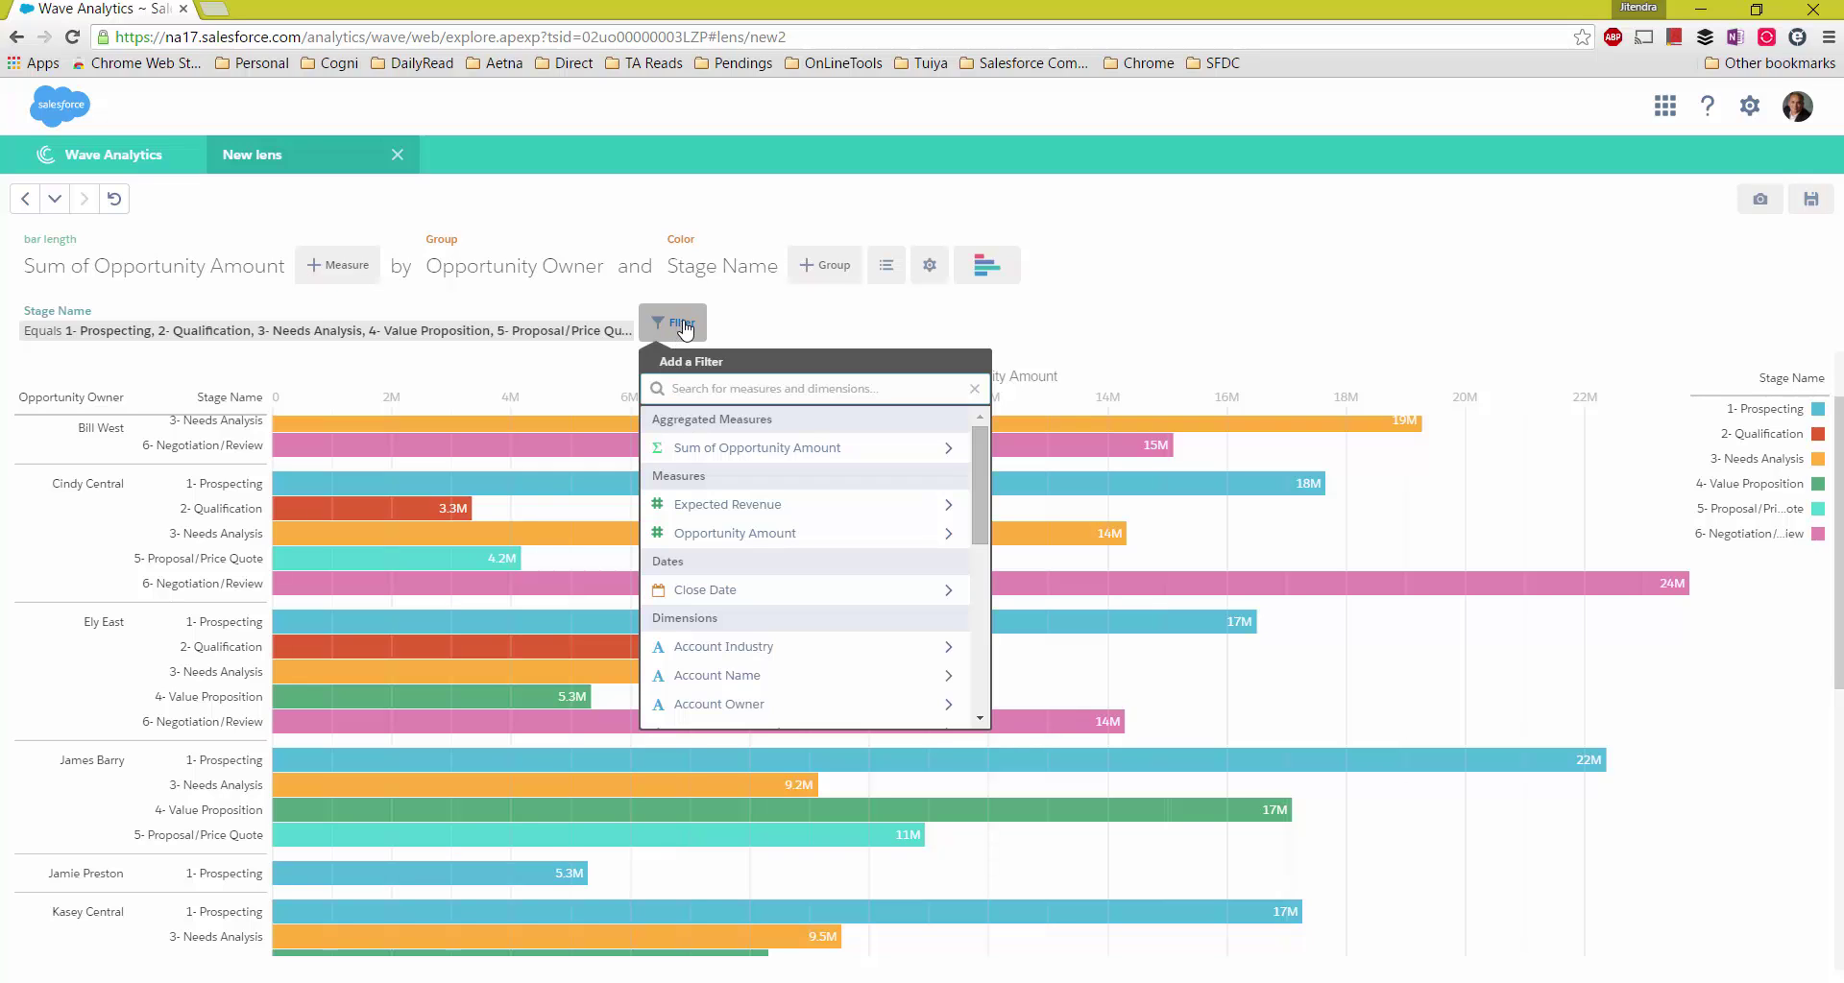
pyautogui.write('cl')
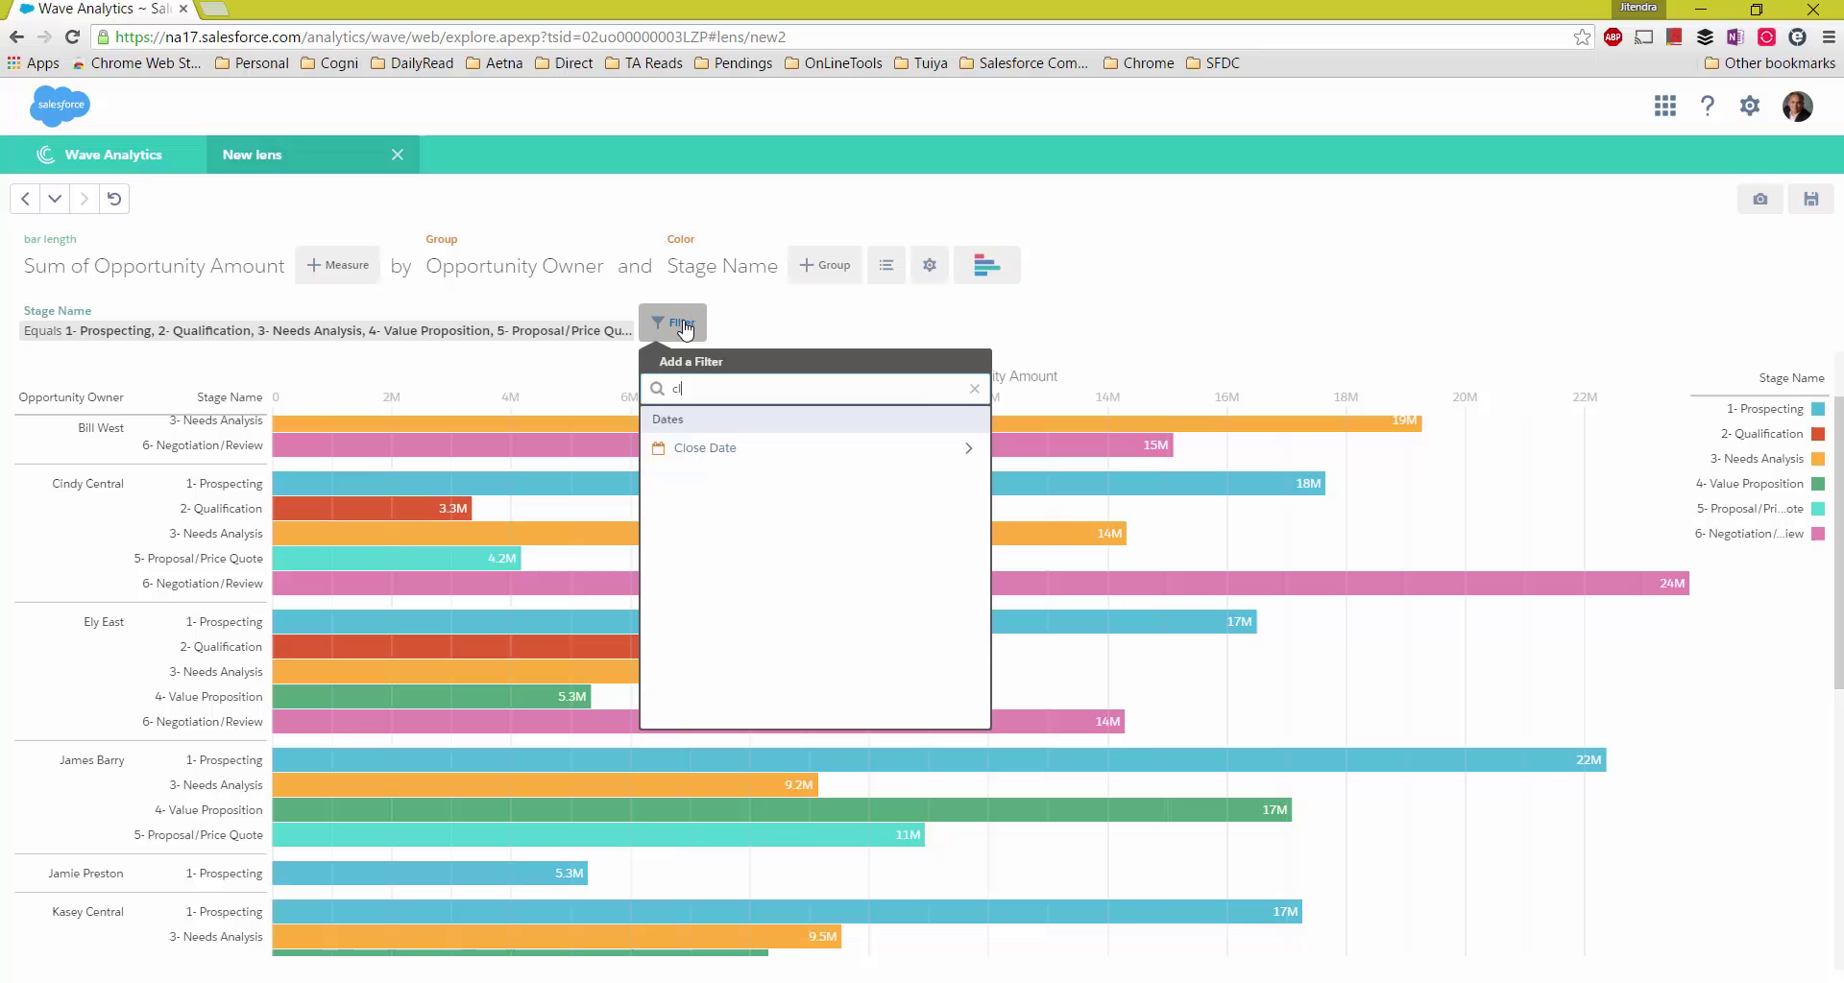
pyautogui.click(933, 457)
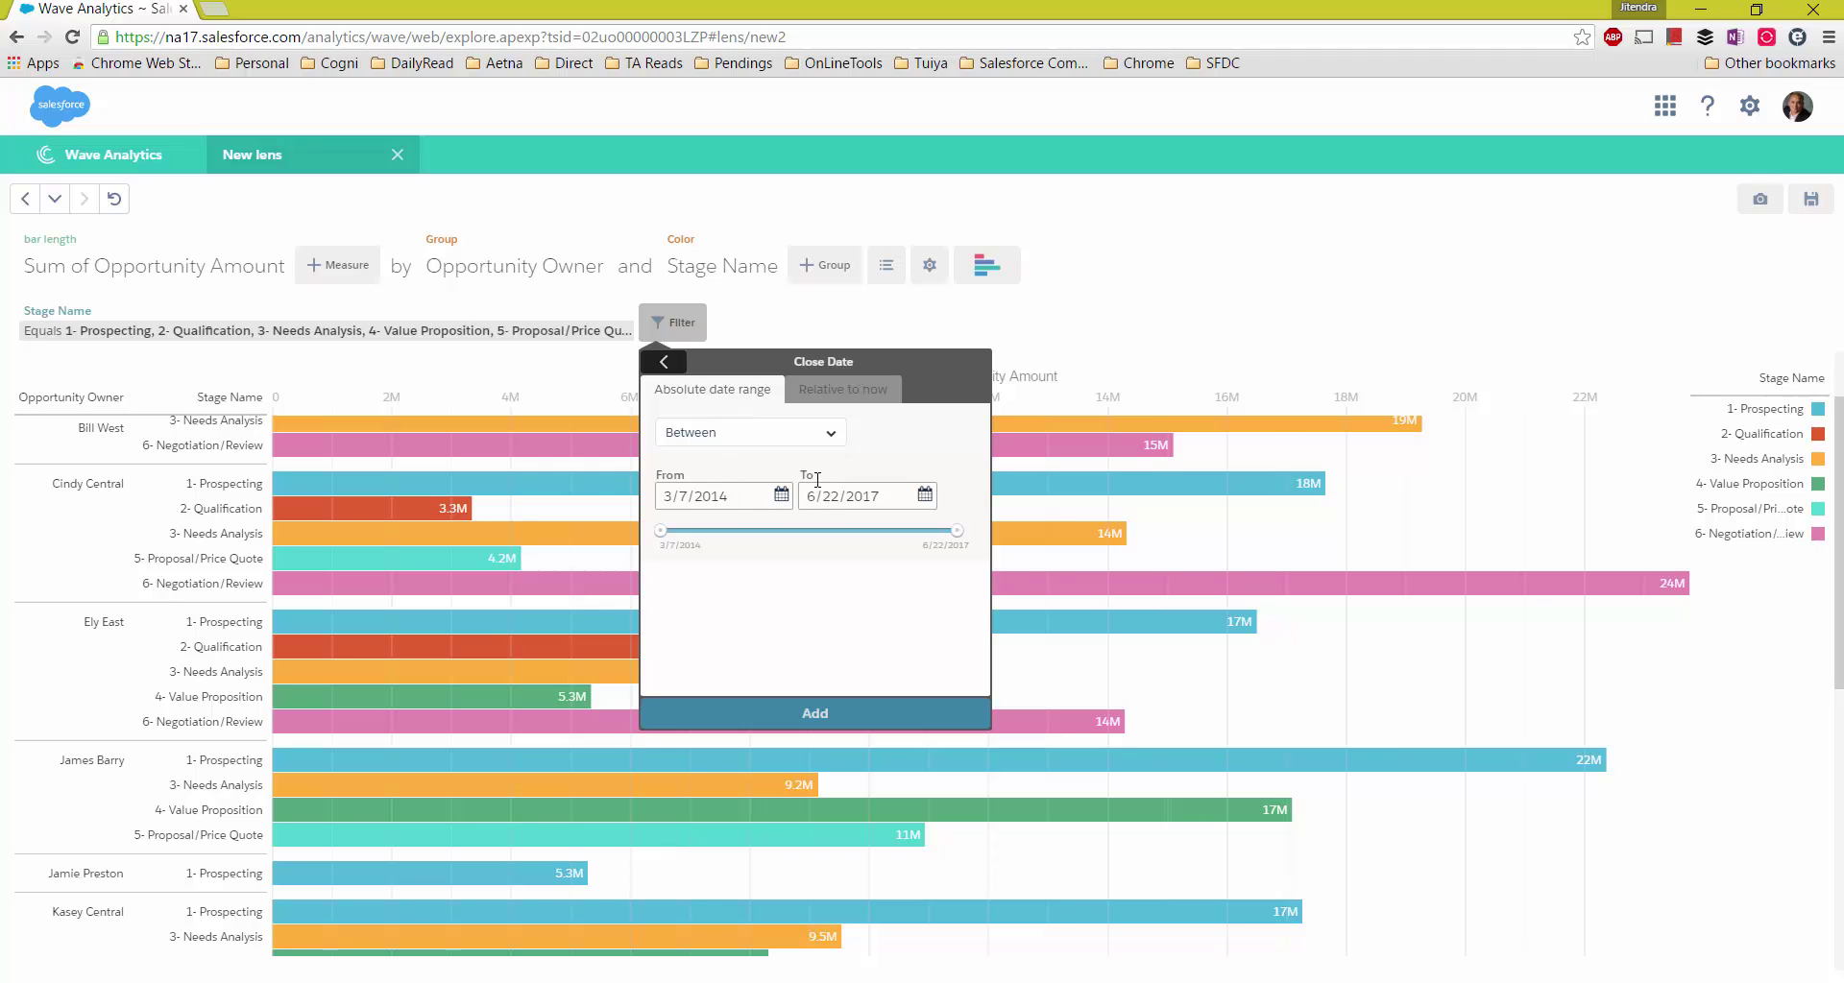
pyautogui.click(836, 396)
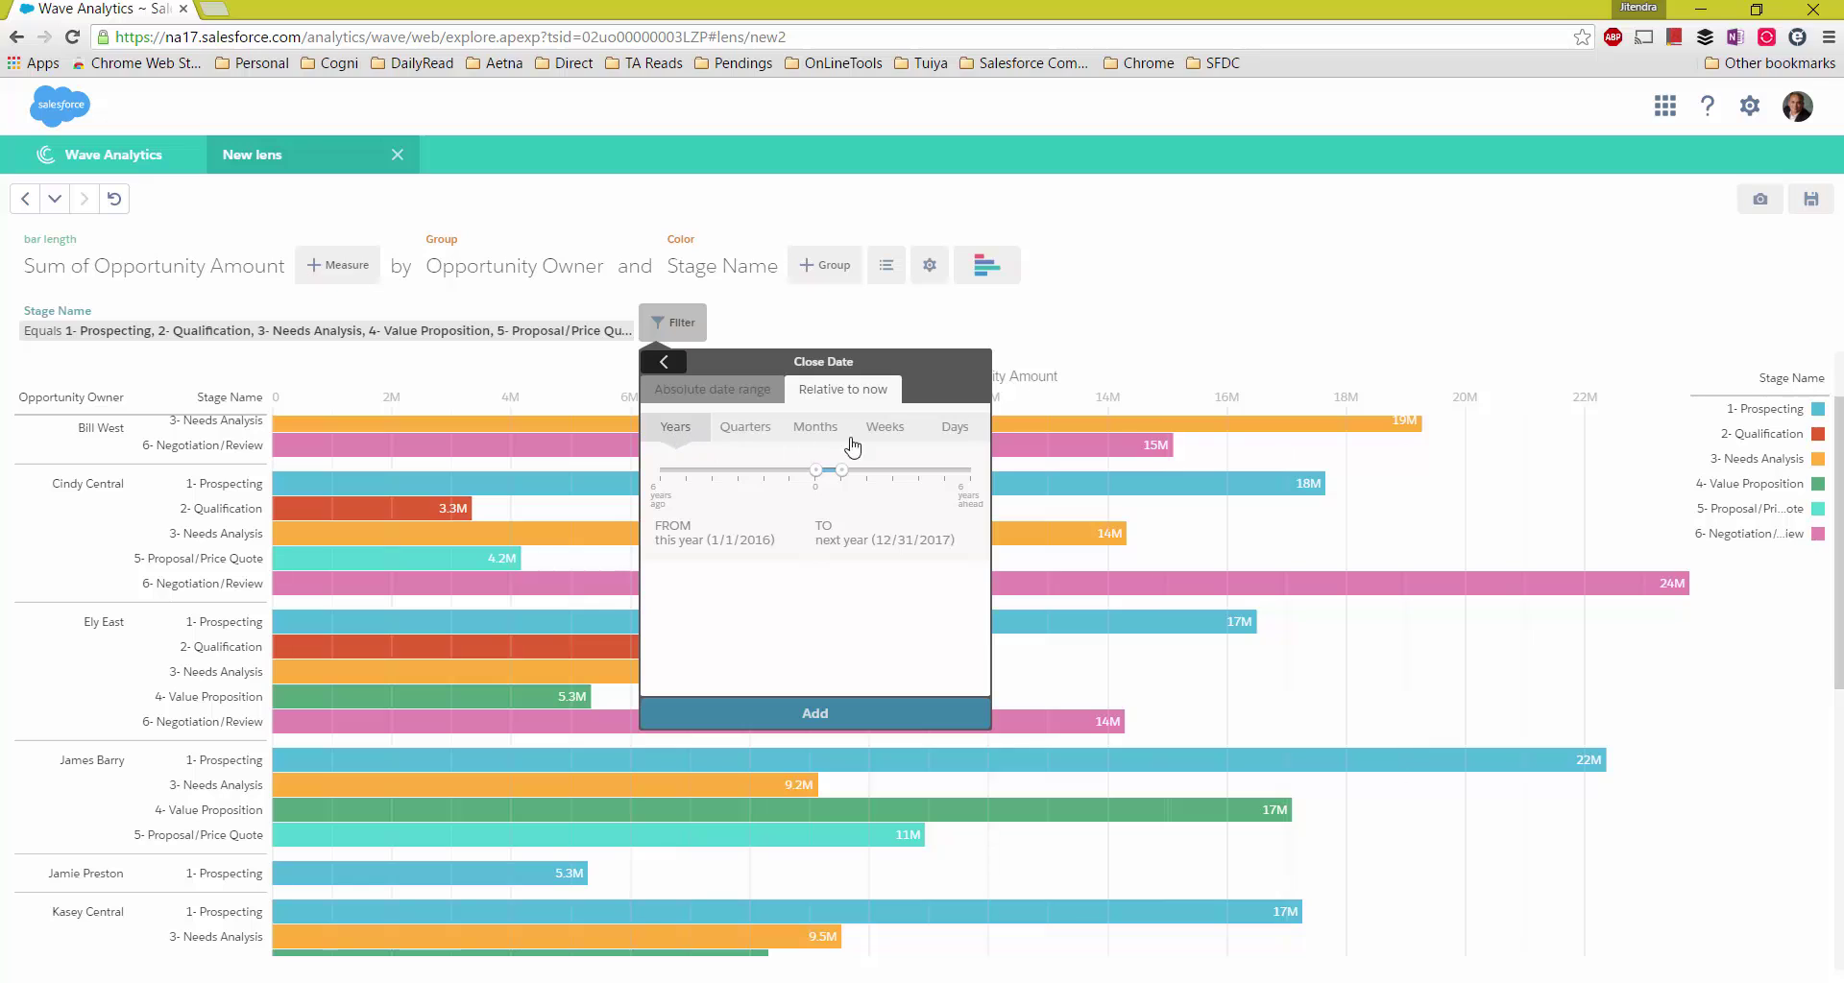
pyautogui.click(751, 437)
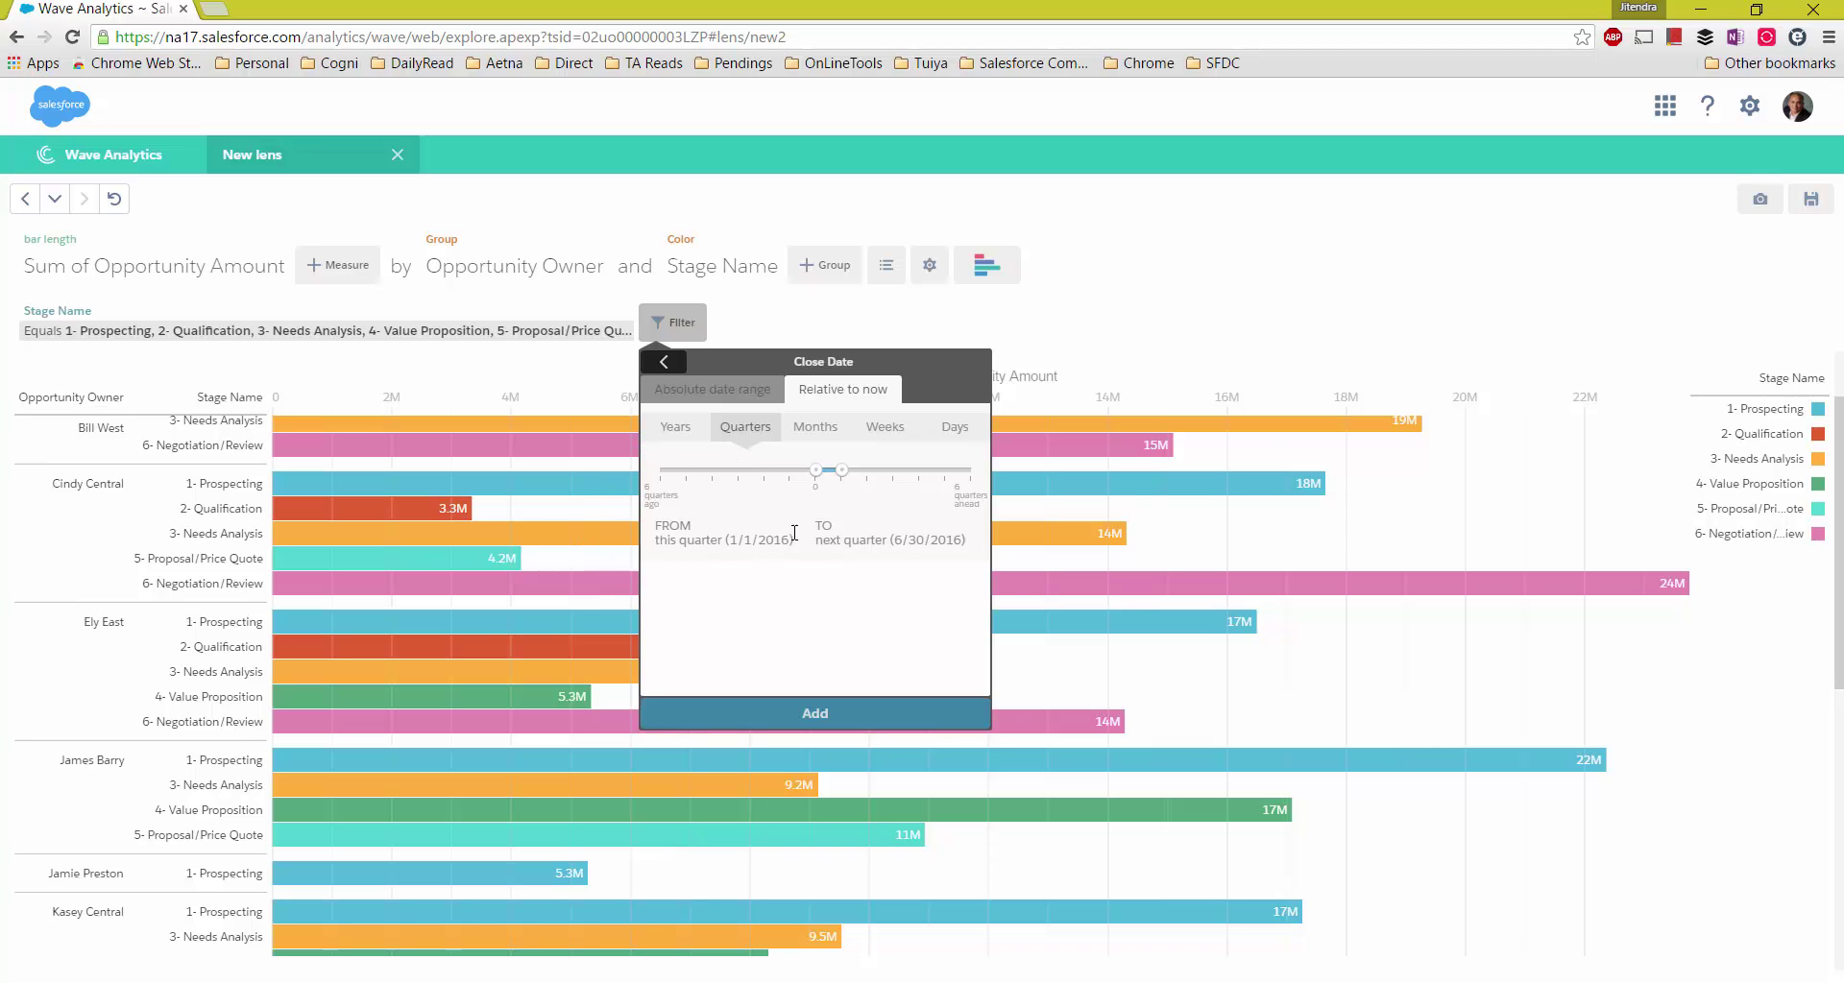
pyautogui.click(816, 714)
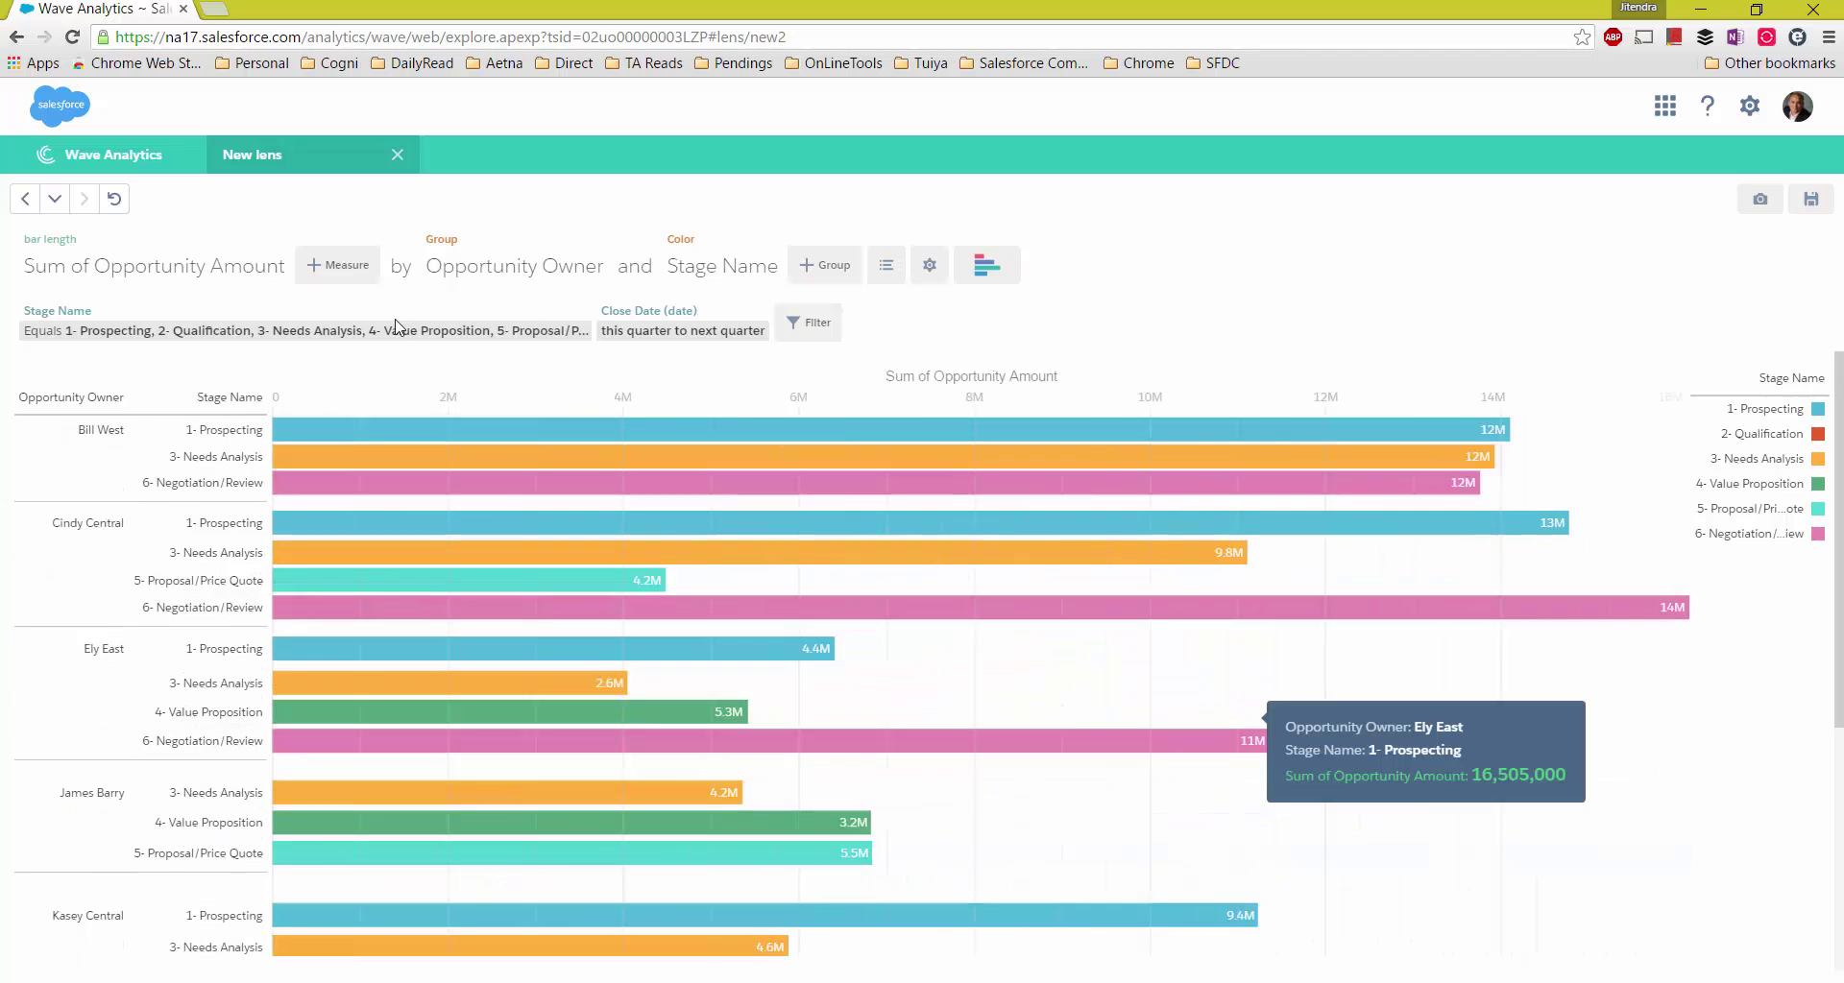
pyautogui.moveTo(922, 516)
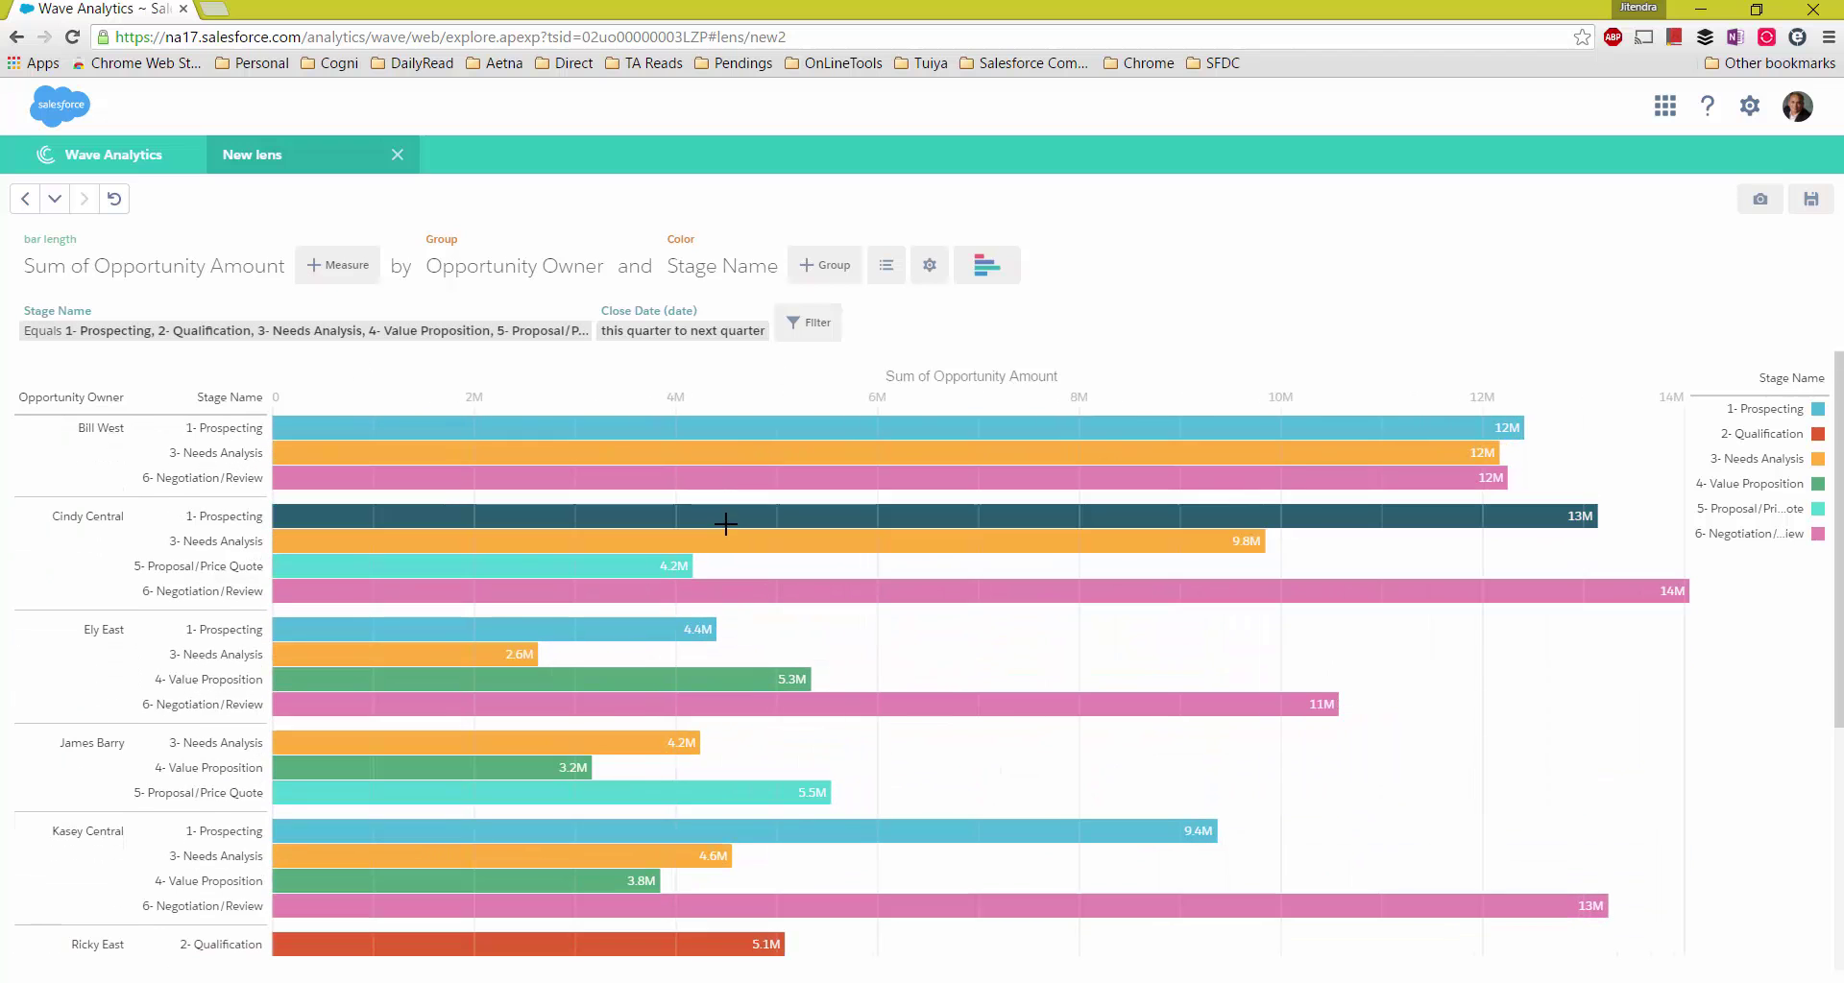
# Step: Look over the filtered owner-by-stage bars, then bring up the chart-type picker
pyautogui.scroll(-1, 726, 523)
pyautogui.scroll(1, 754, 567)
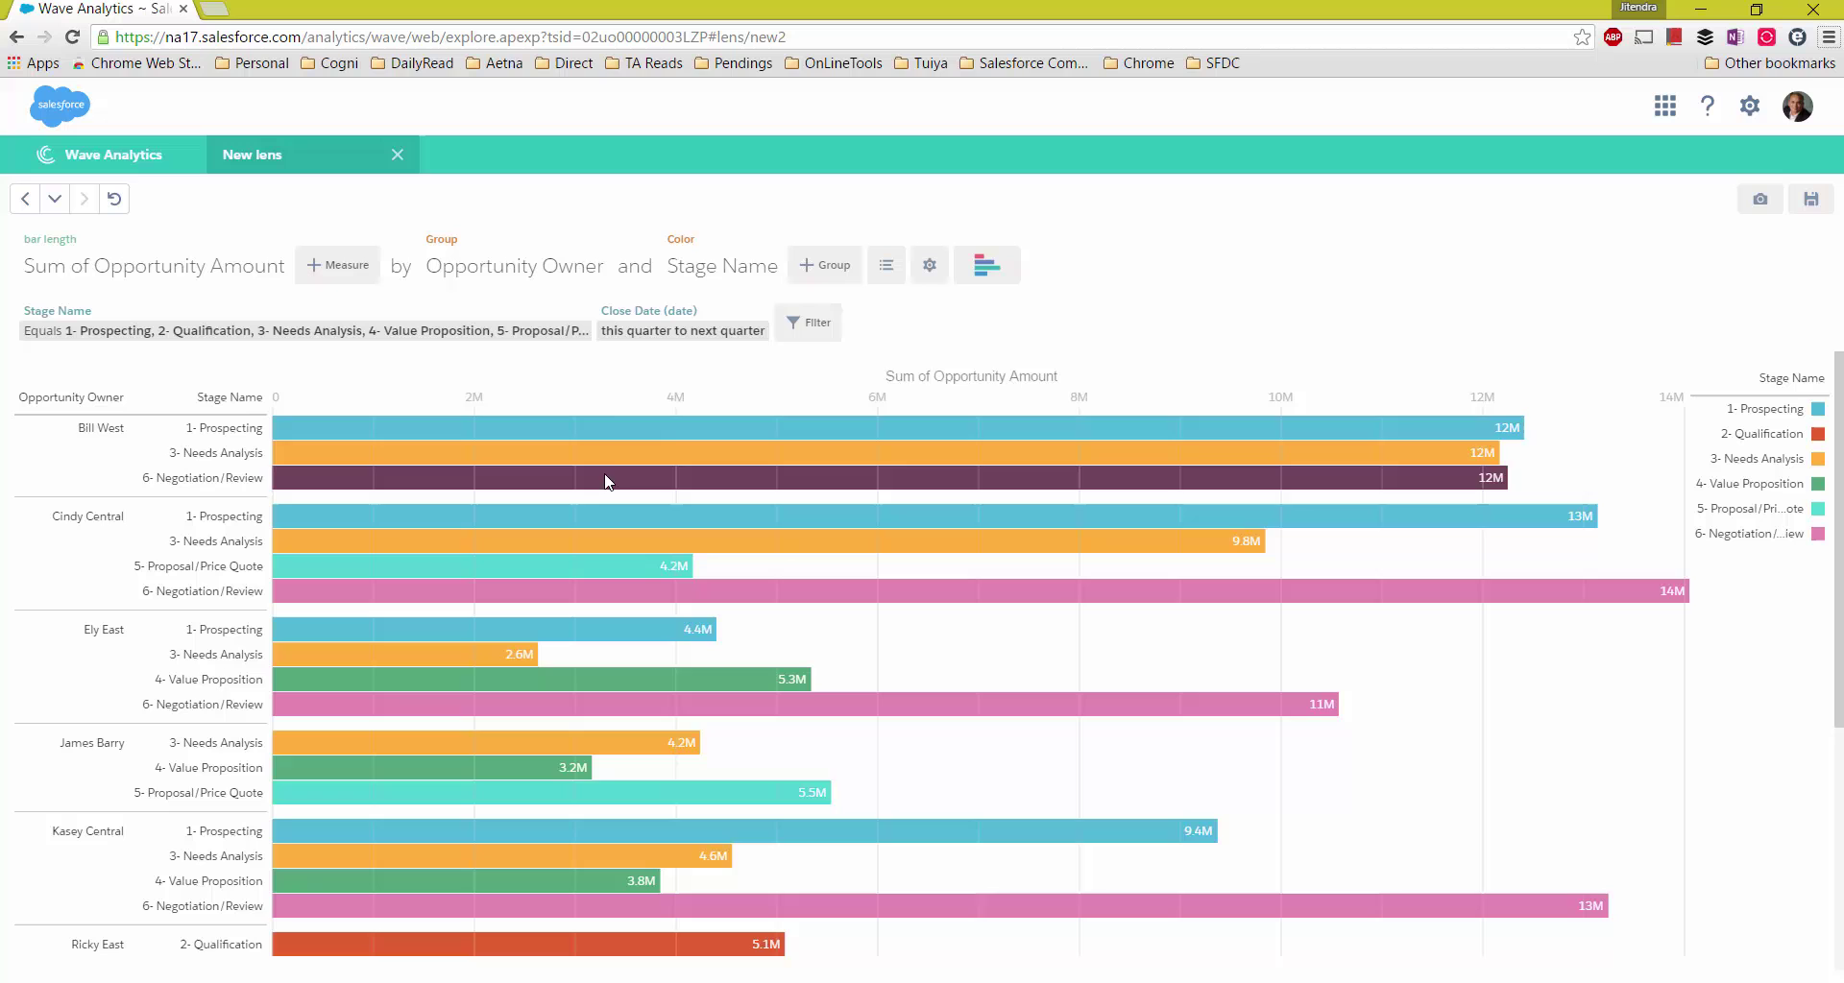
pyautogui.scroll(-1, 819, 526)
pyautogui.scroll(-2, 873, 573)
pyautogui.scroll(-1, 873, 584)
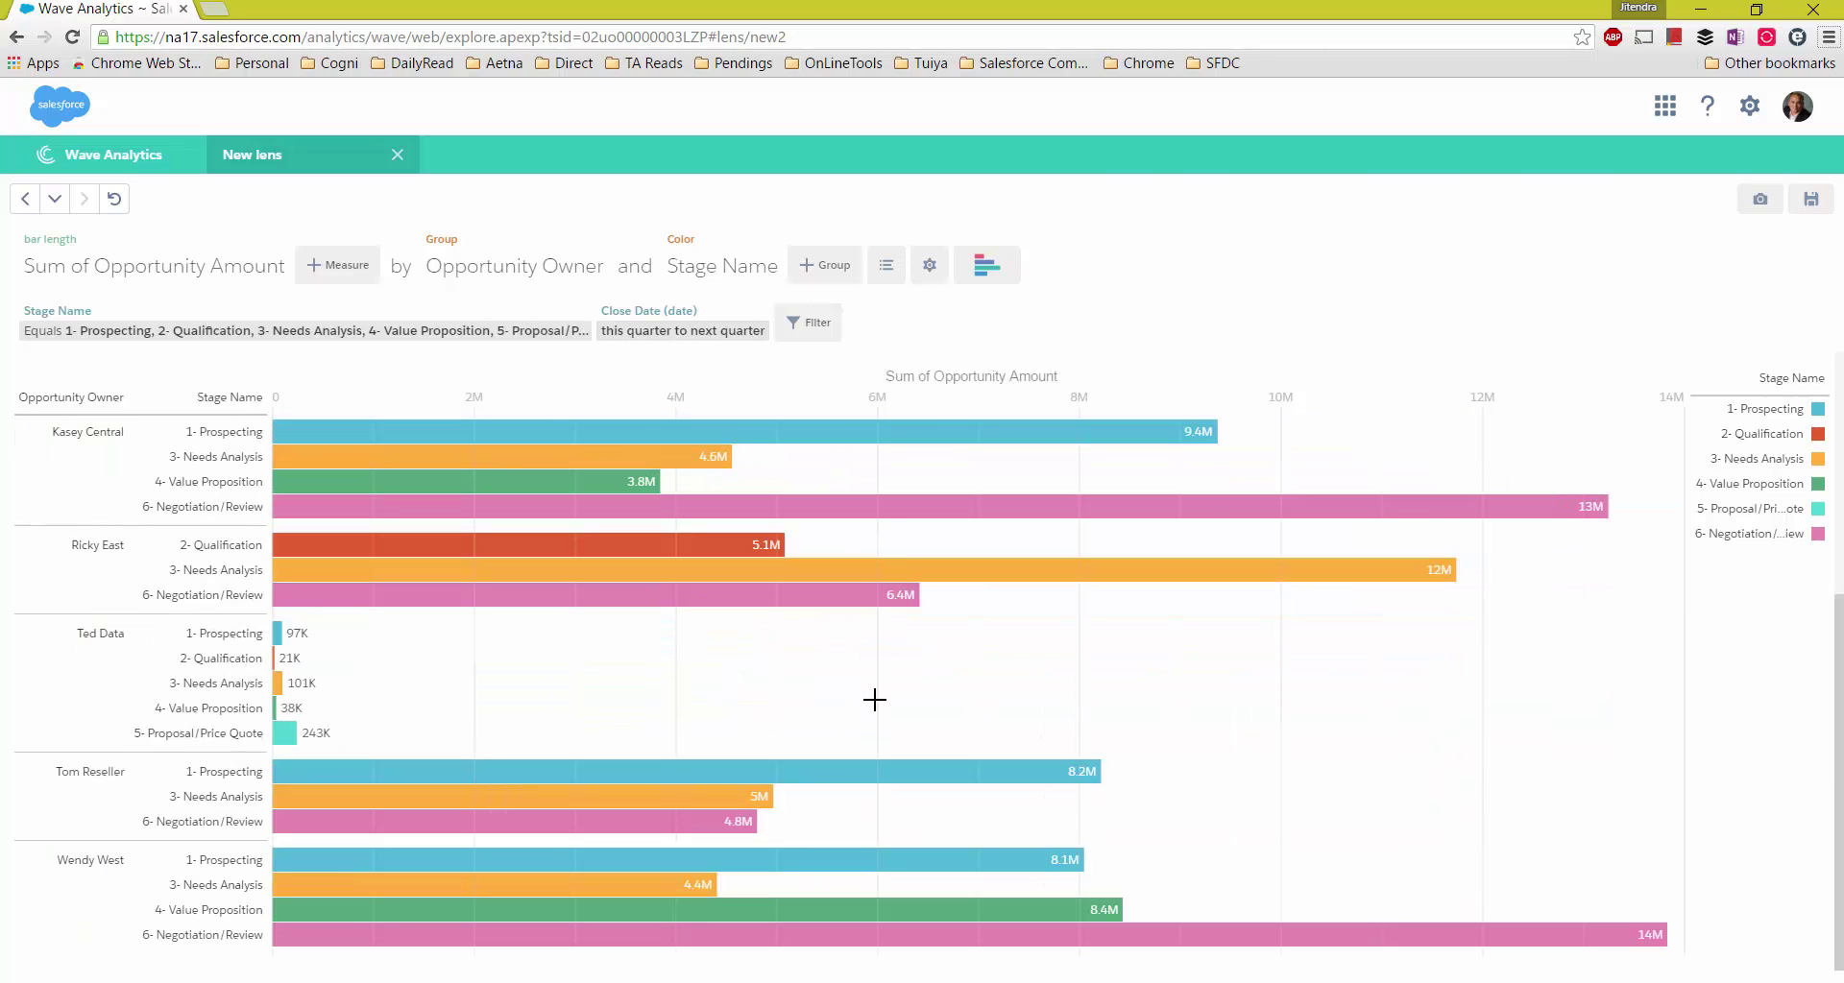
pyautogui.scroll(1, 884, 735)
pyautogui.scroll(3, 883, 735)
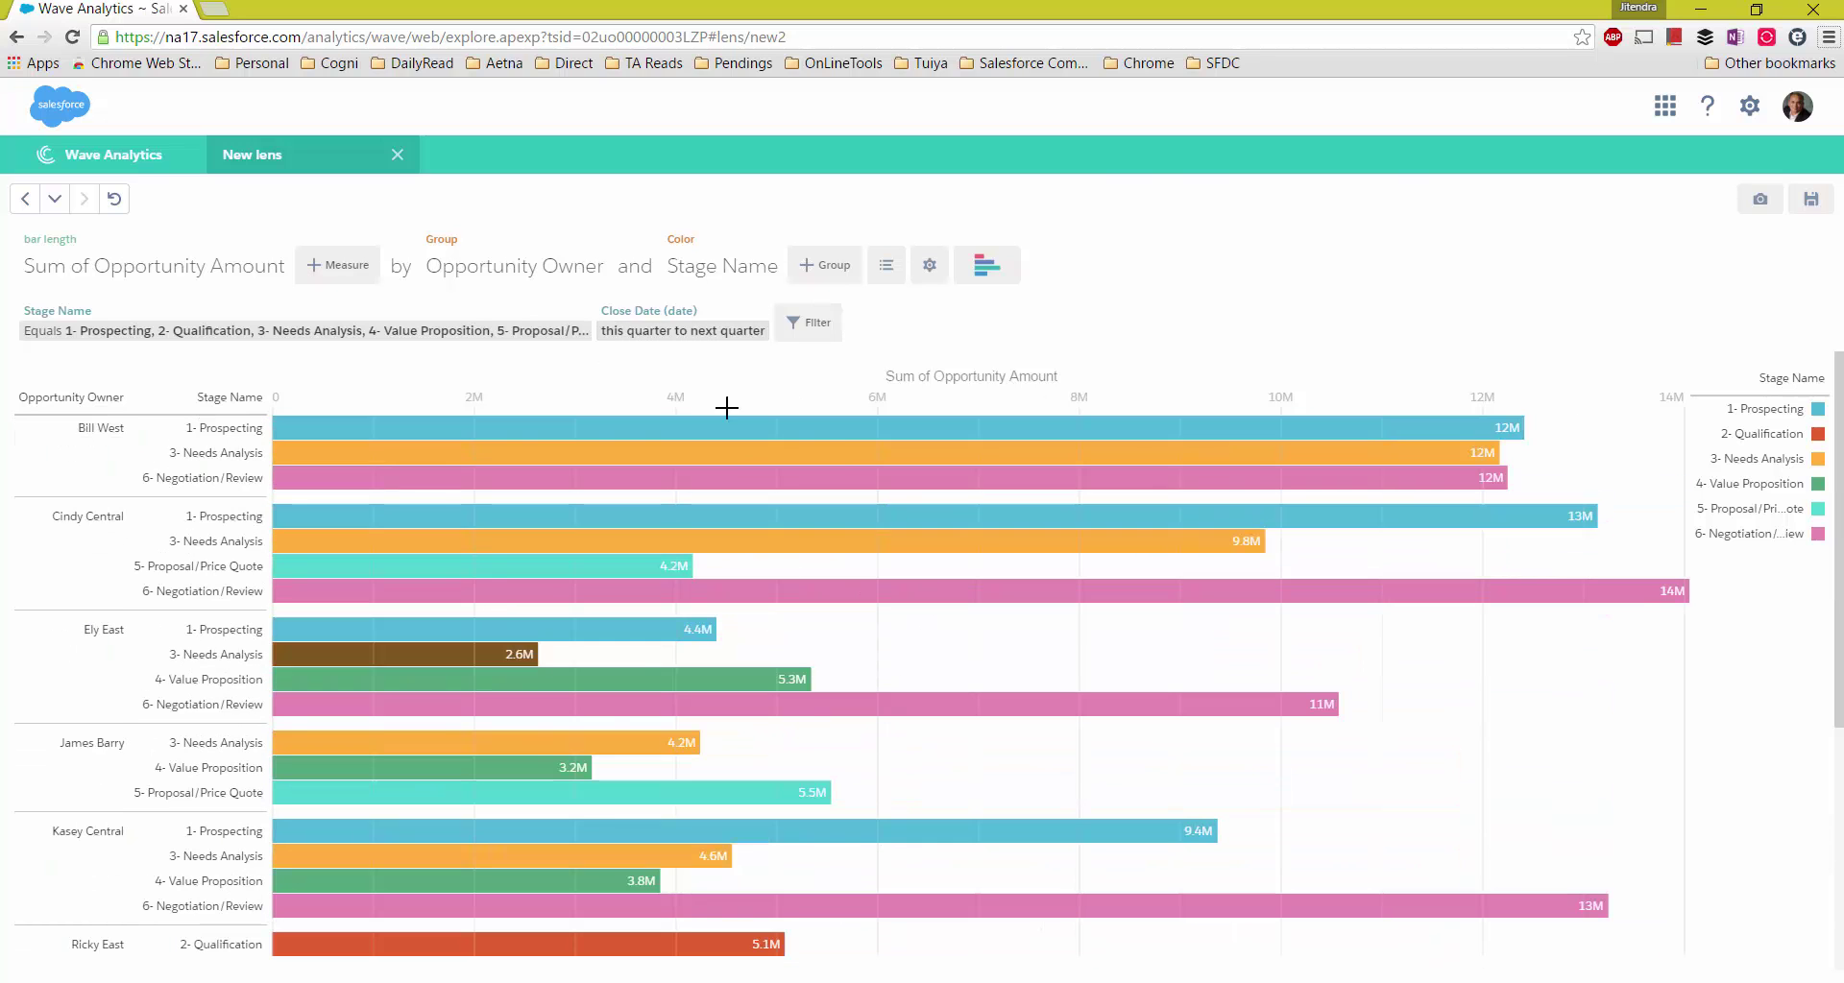
pyautogui.click(991, 266)
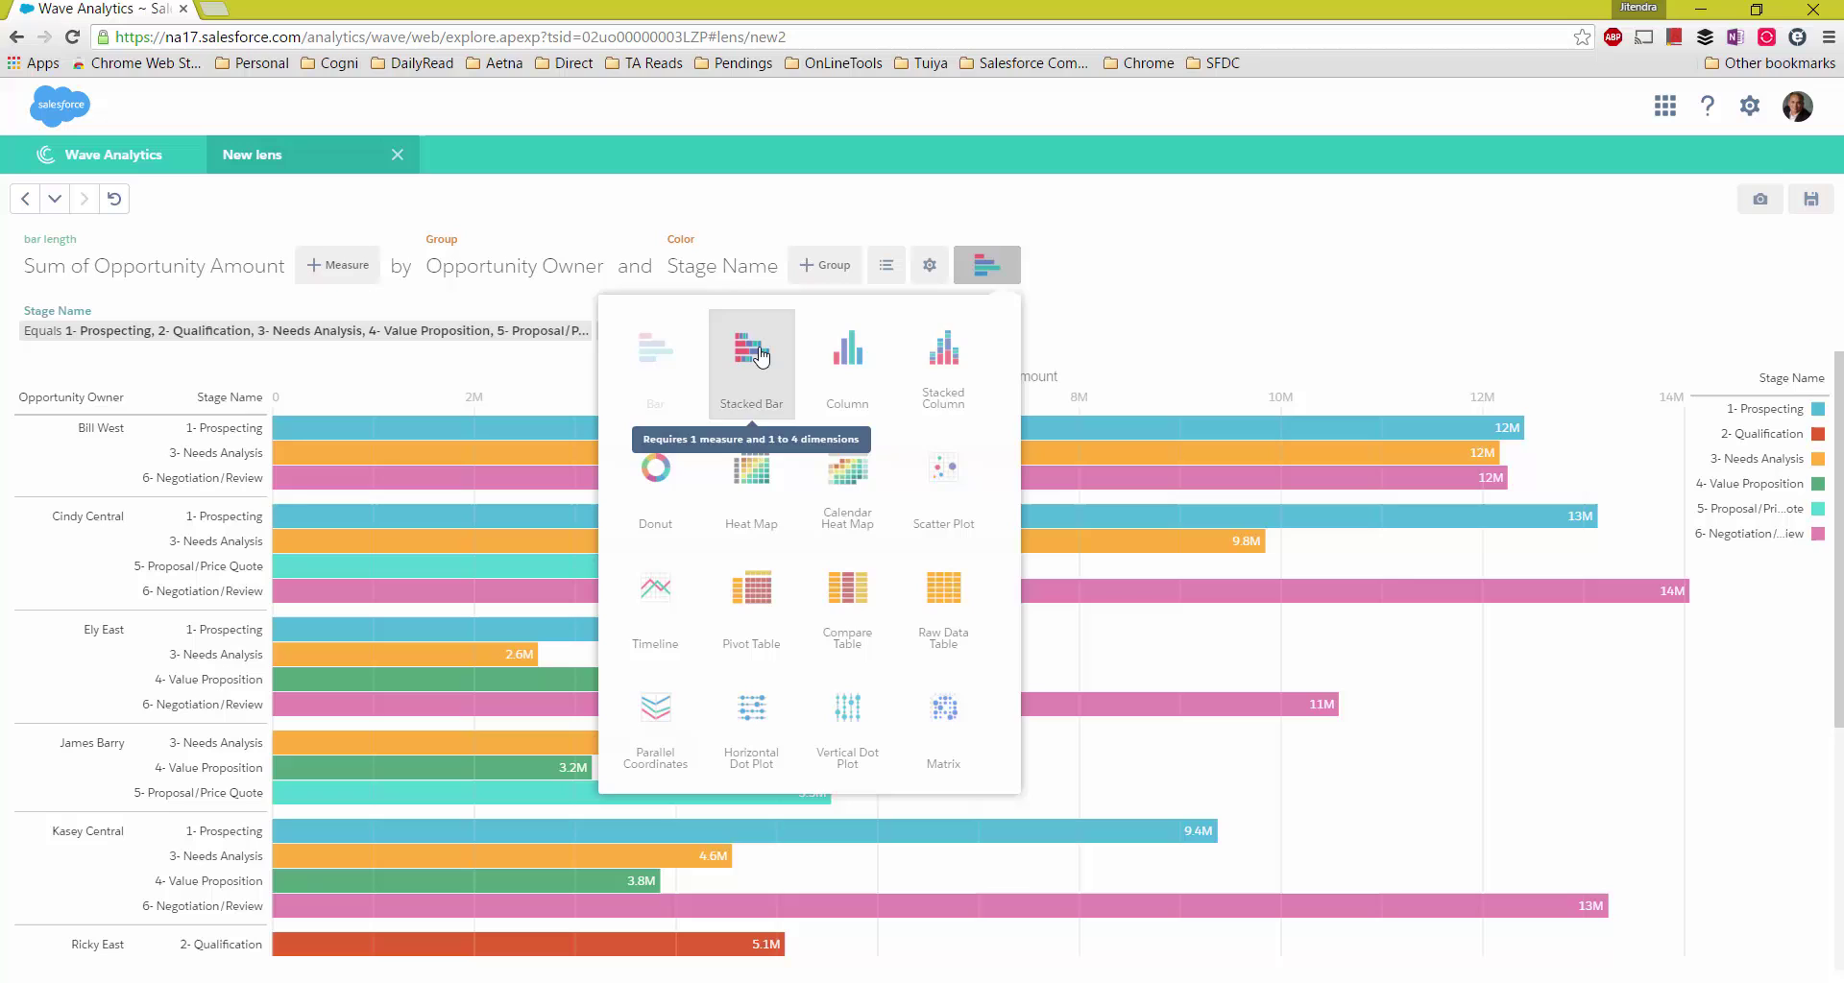
# Step: Make the chart a Stacked Bar sorted descending, with Cindy Central on top
pyautogui.click(759, 358)
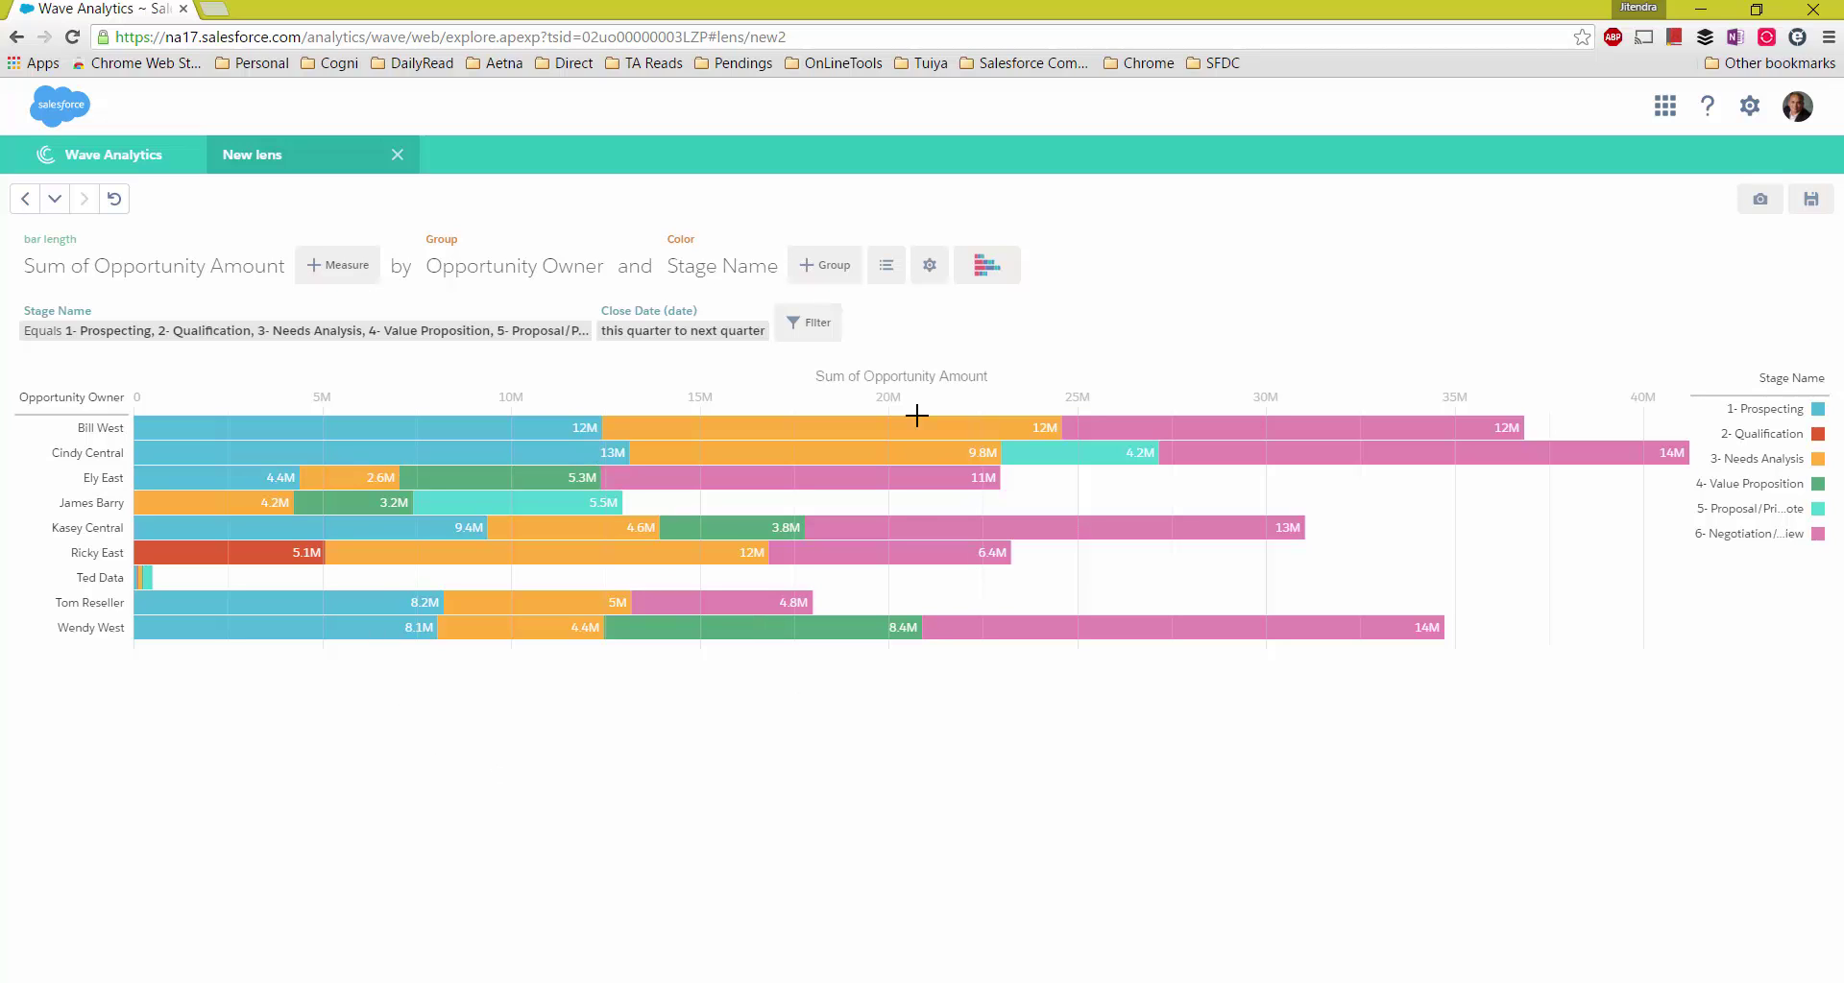
pyautogui.click(890, 268)
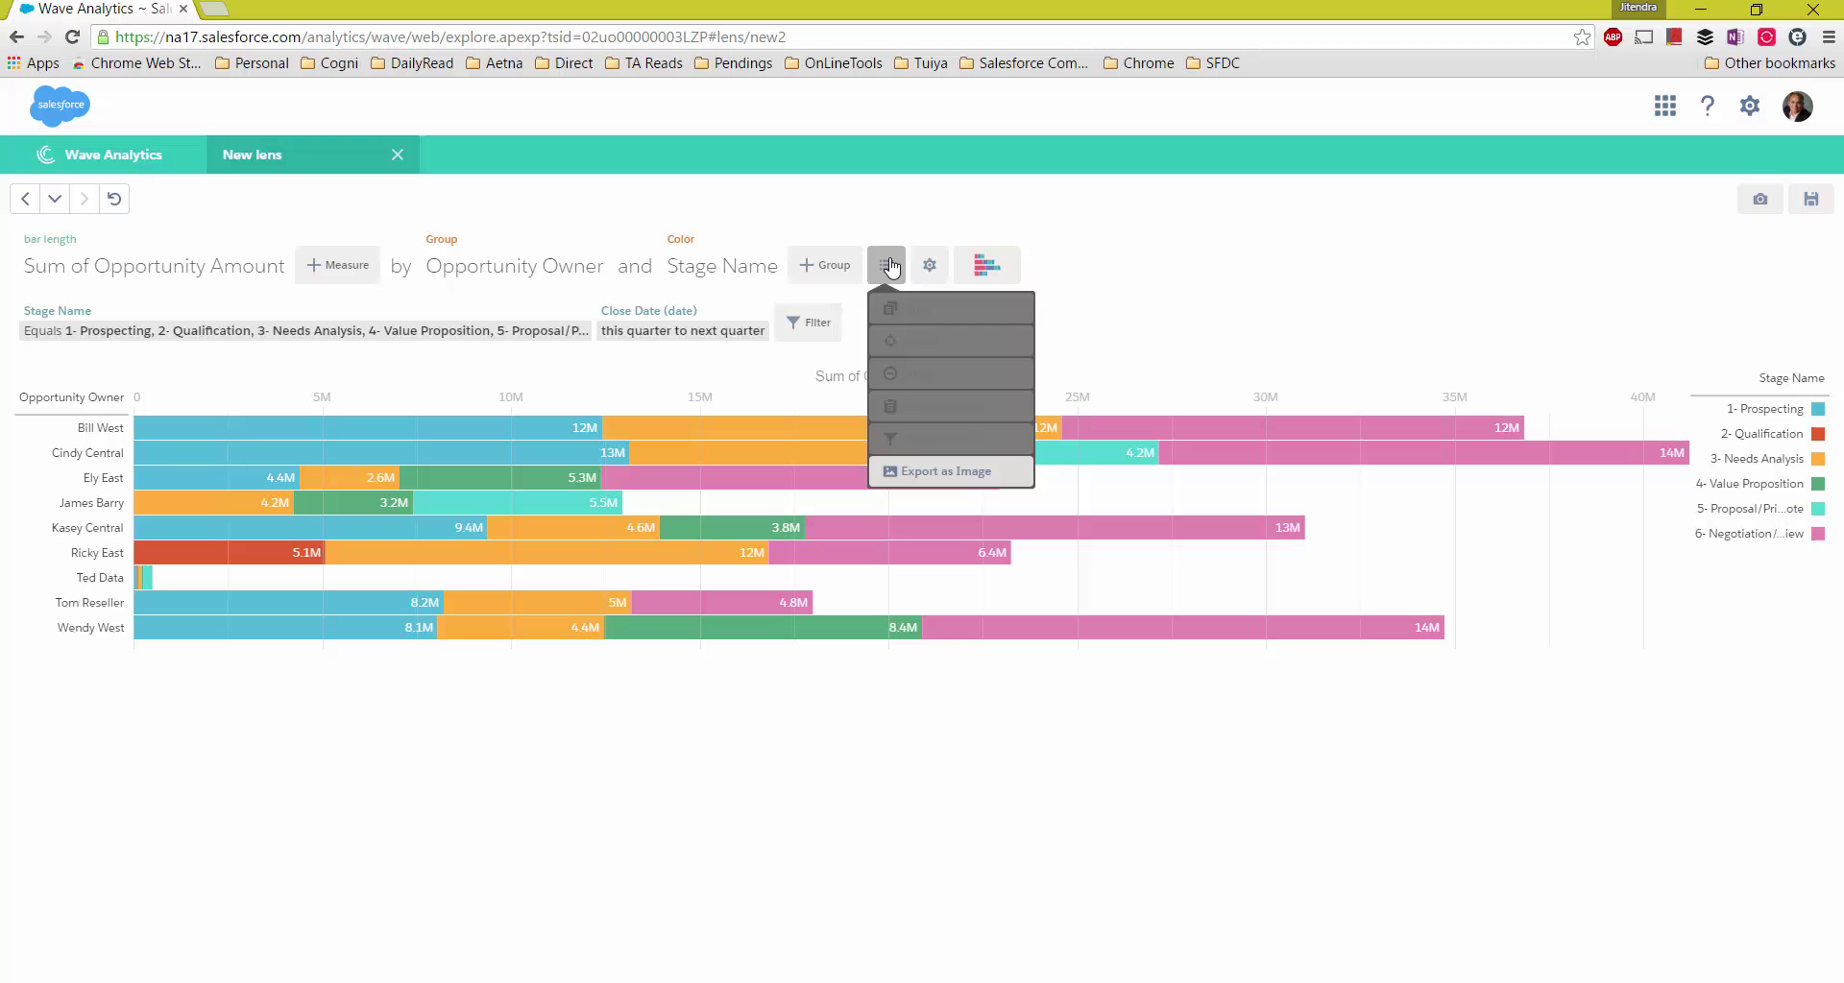
pyautogui.click(936, 267)
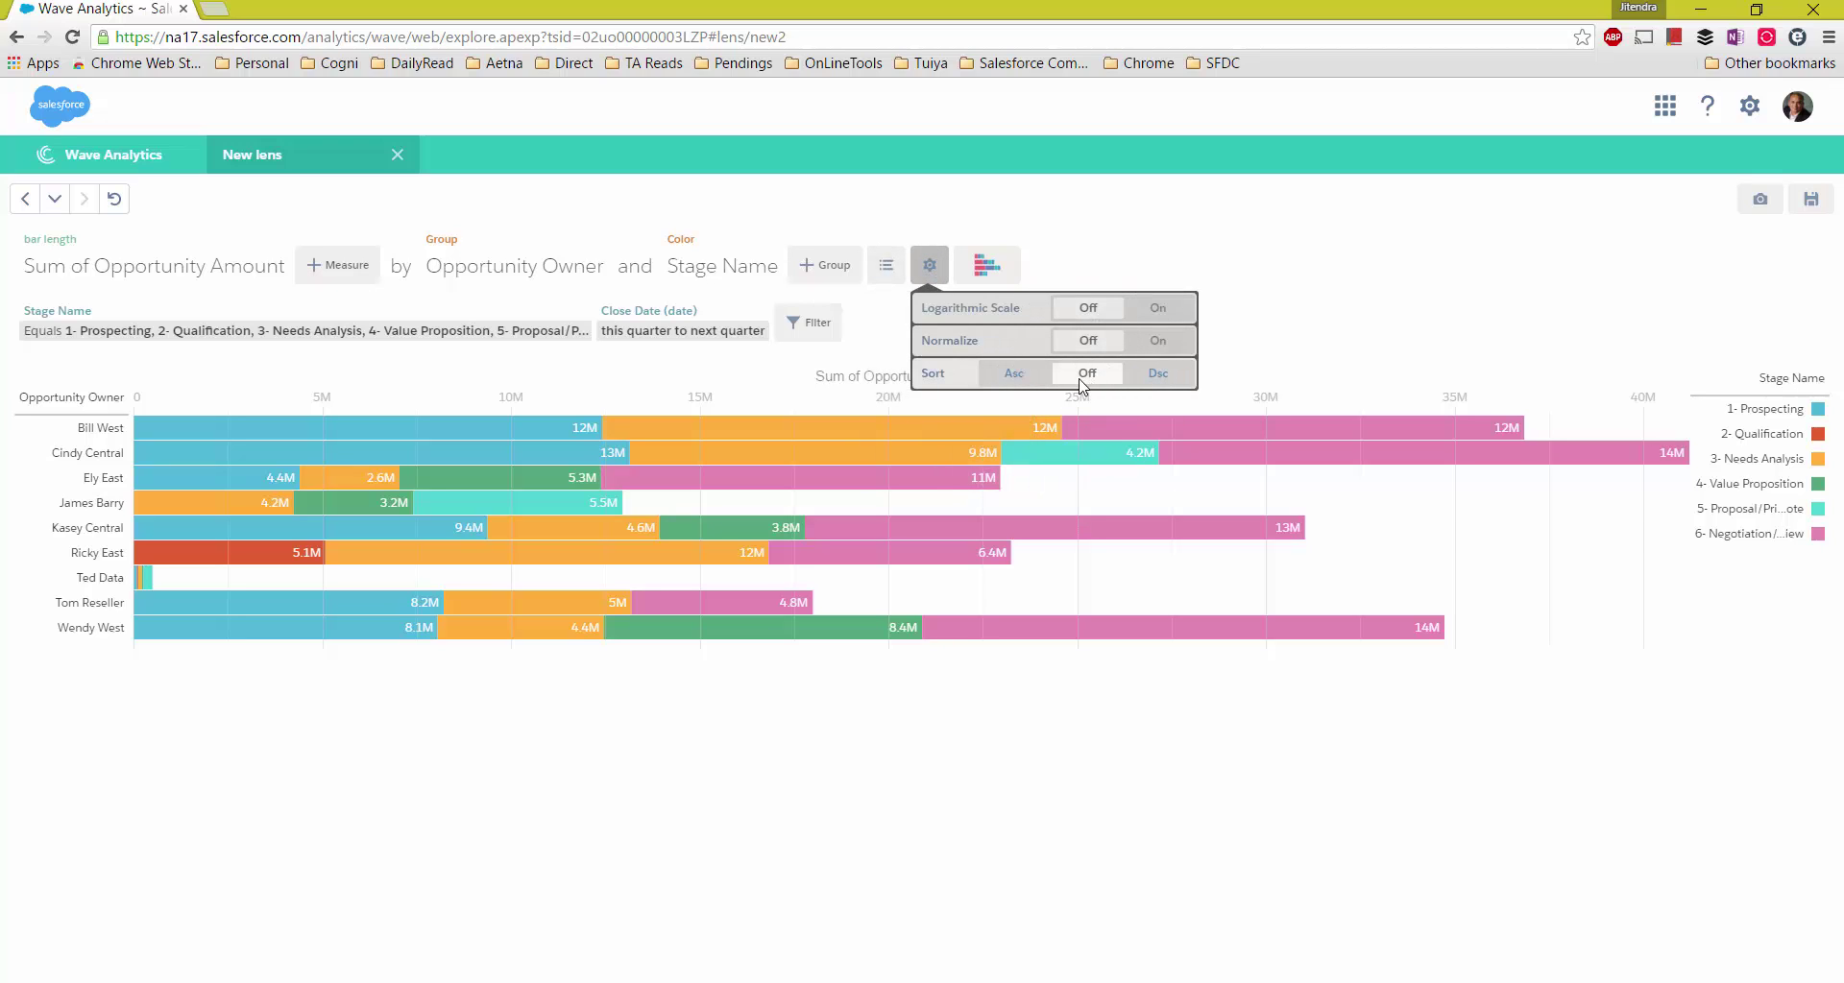
pyautogui.click(1016, 375)
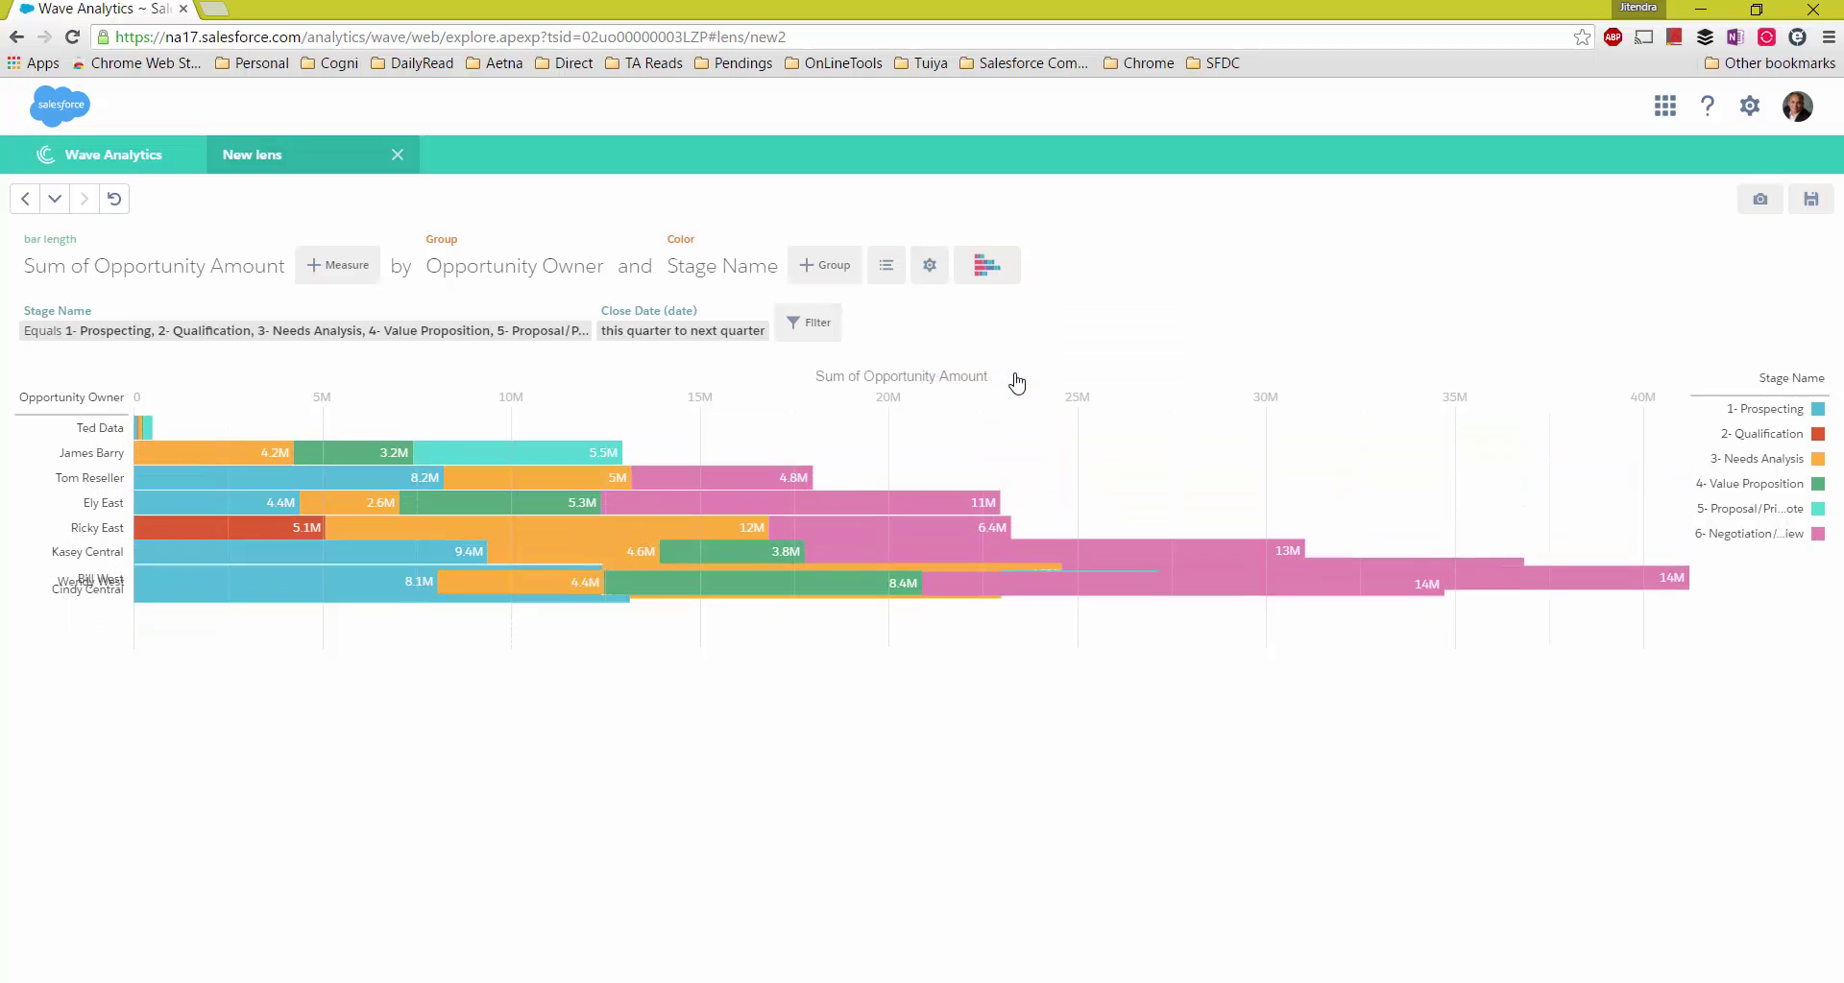
pyautogui.click(929, 271)
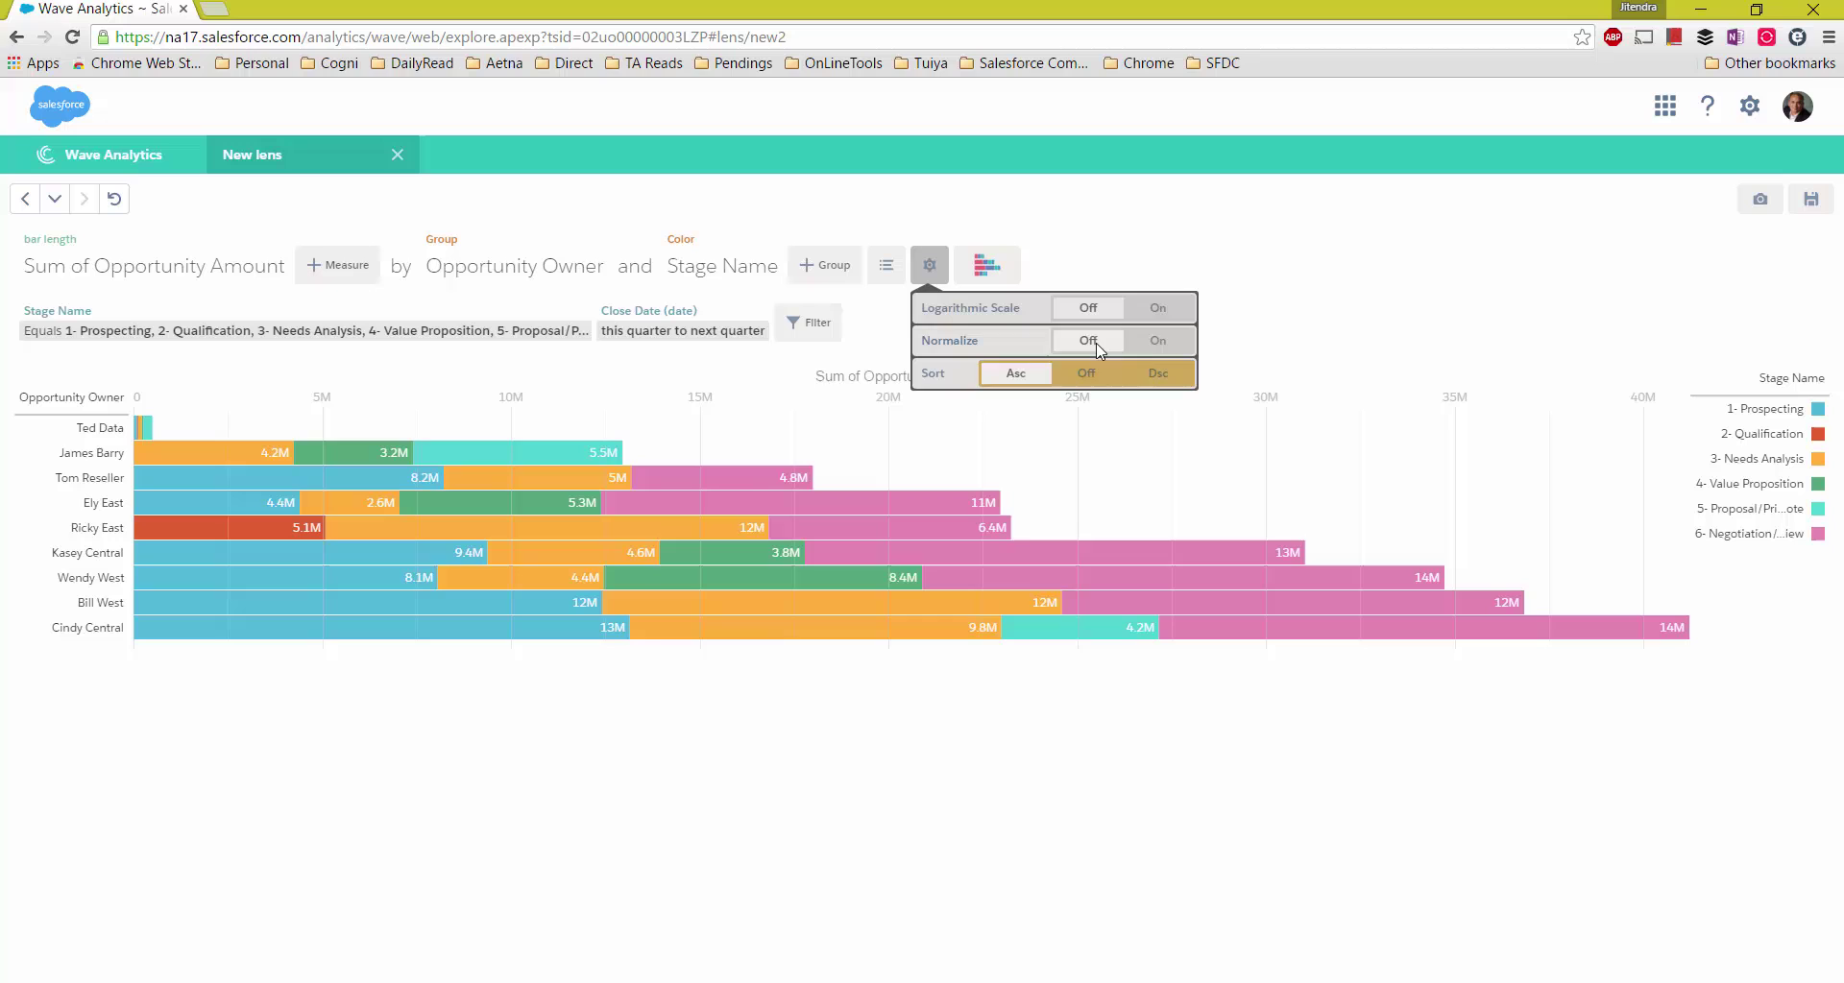
pyautogui.click(1168, 374)
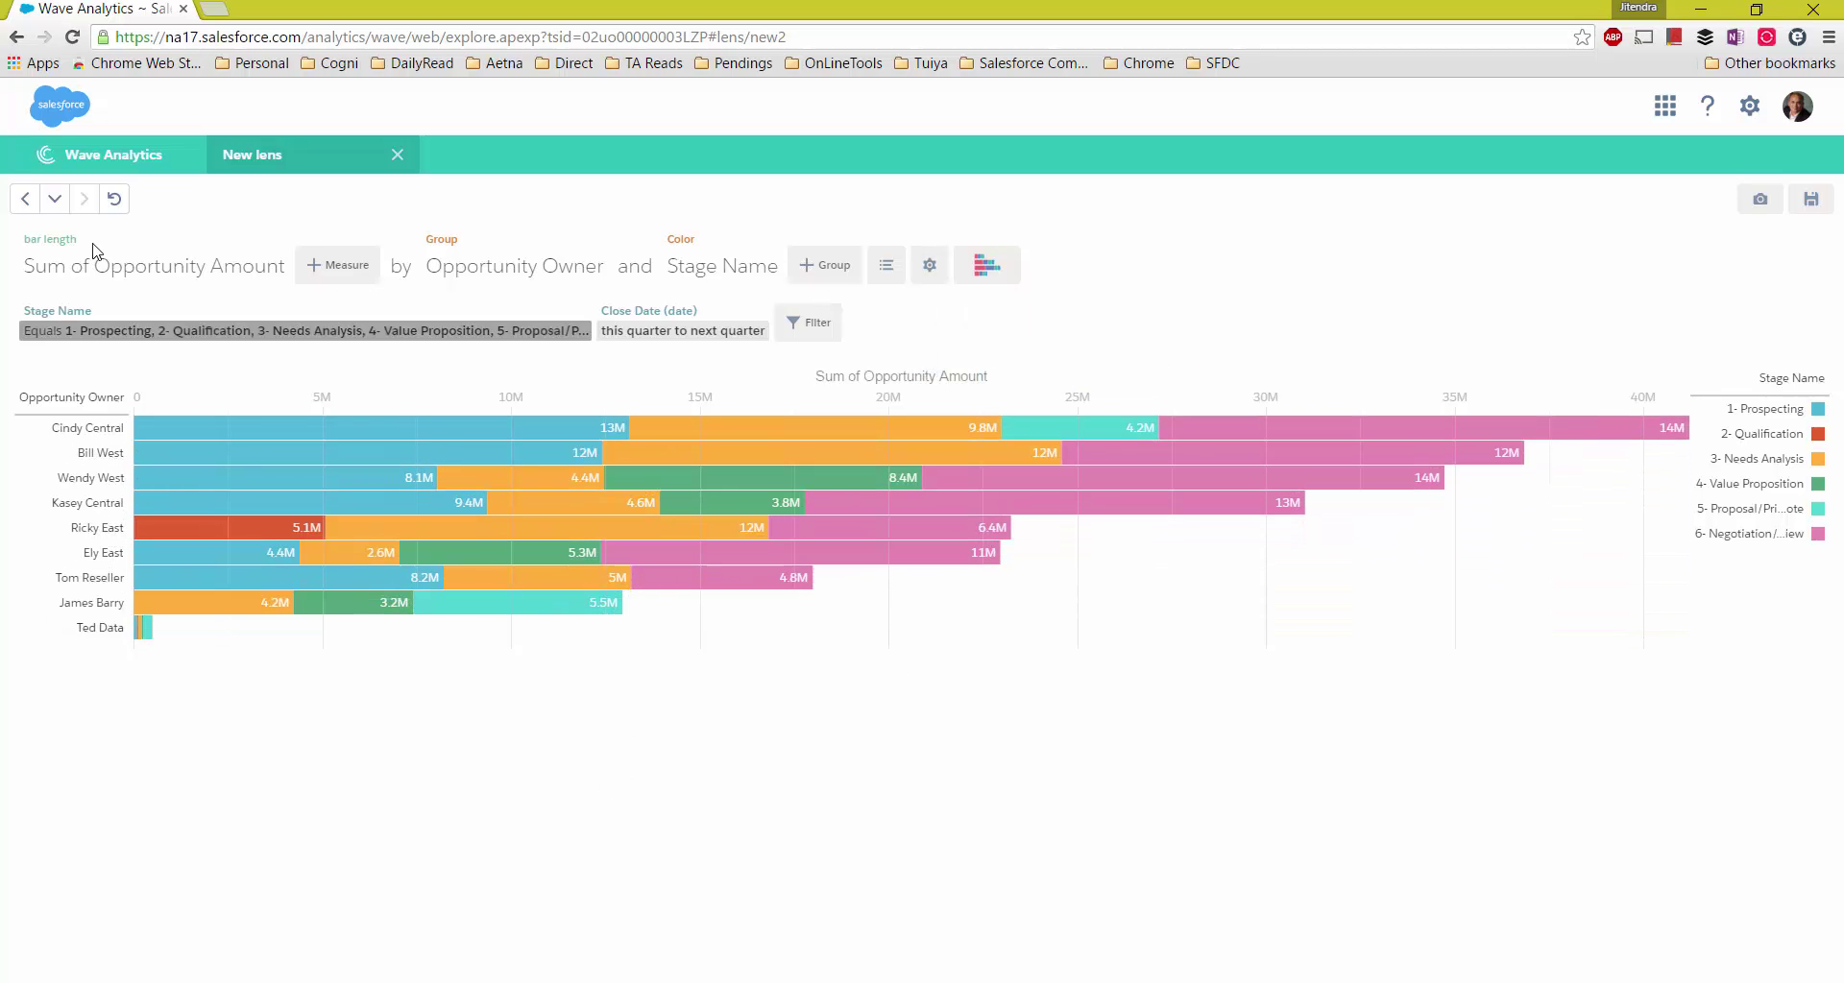
# Step: Review the exploration history, then save the lens as 'Hands-On 1' in the Youtube Demo app
pyautogui.click(54, 200)
pyautogui.moveTo(32, 475)
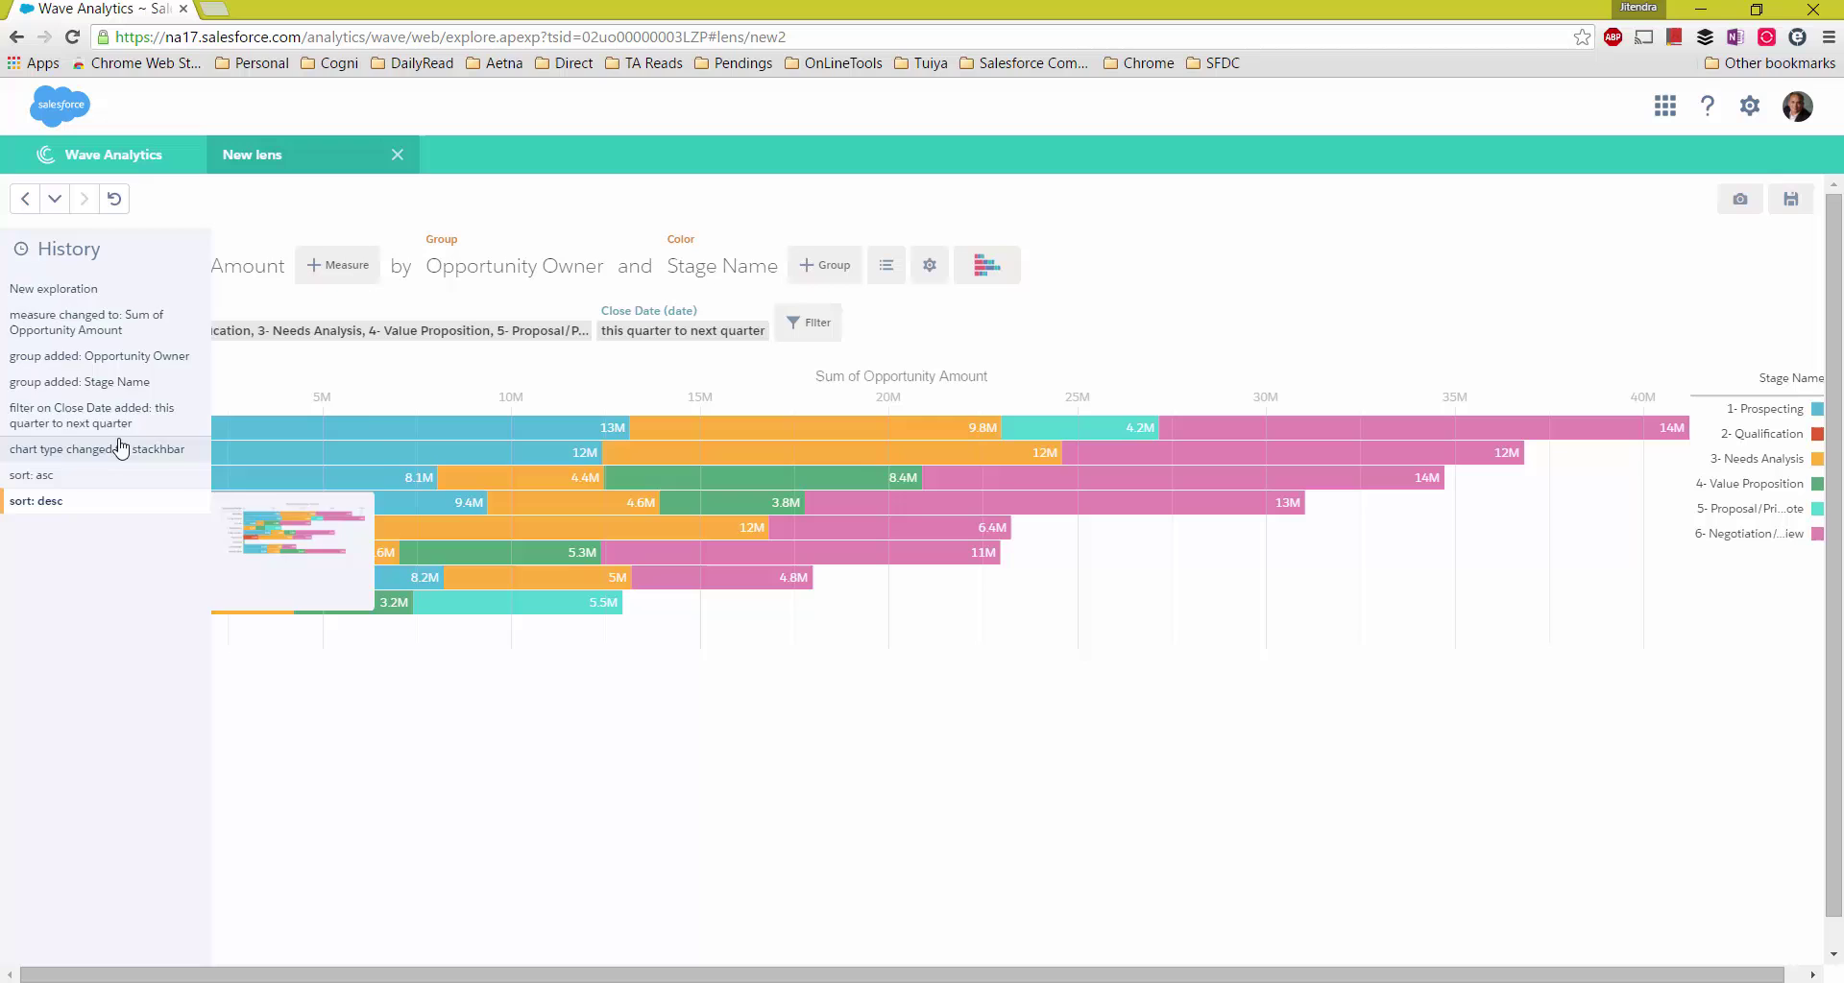
pyautogui.click(243, 246)
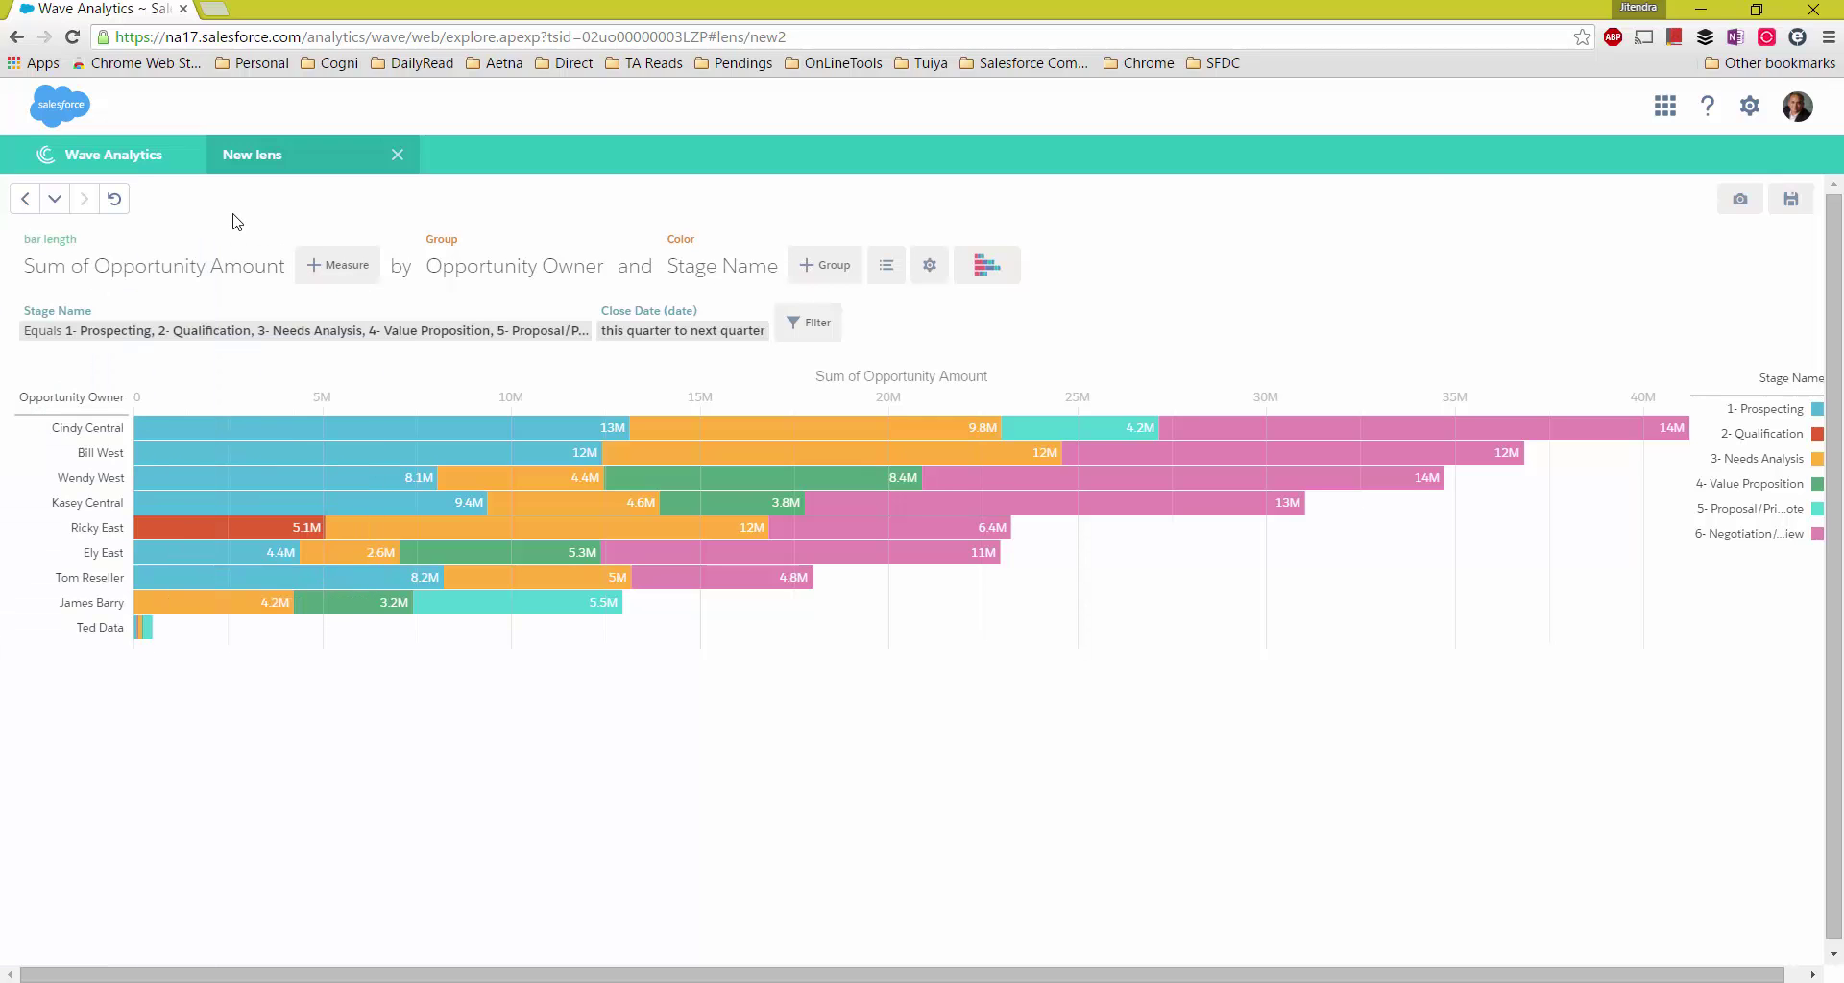
pyautogui.click(1792, 202)
pyautogui.moveTo(864, 422); pyautogui.dragTo(588, 411)
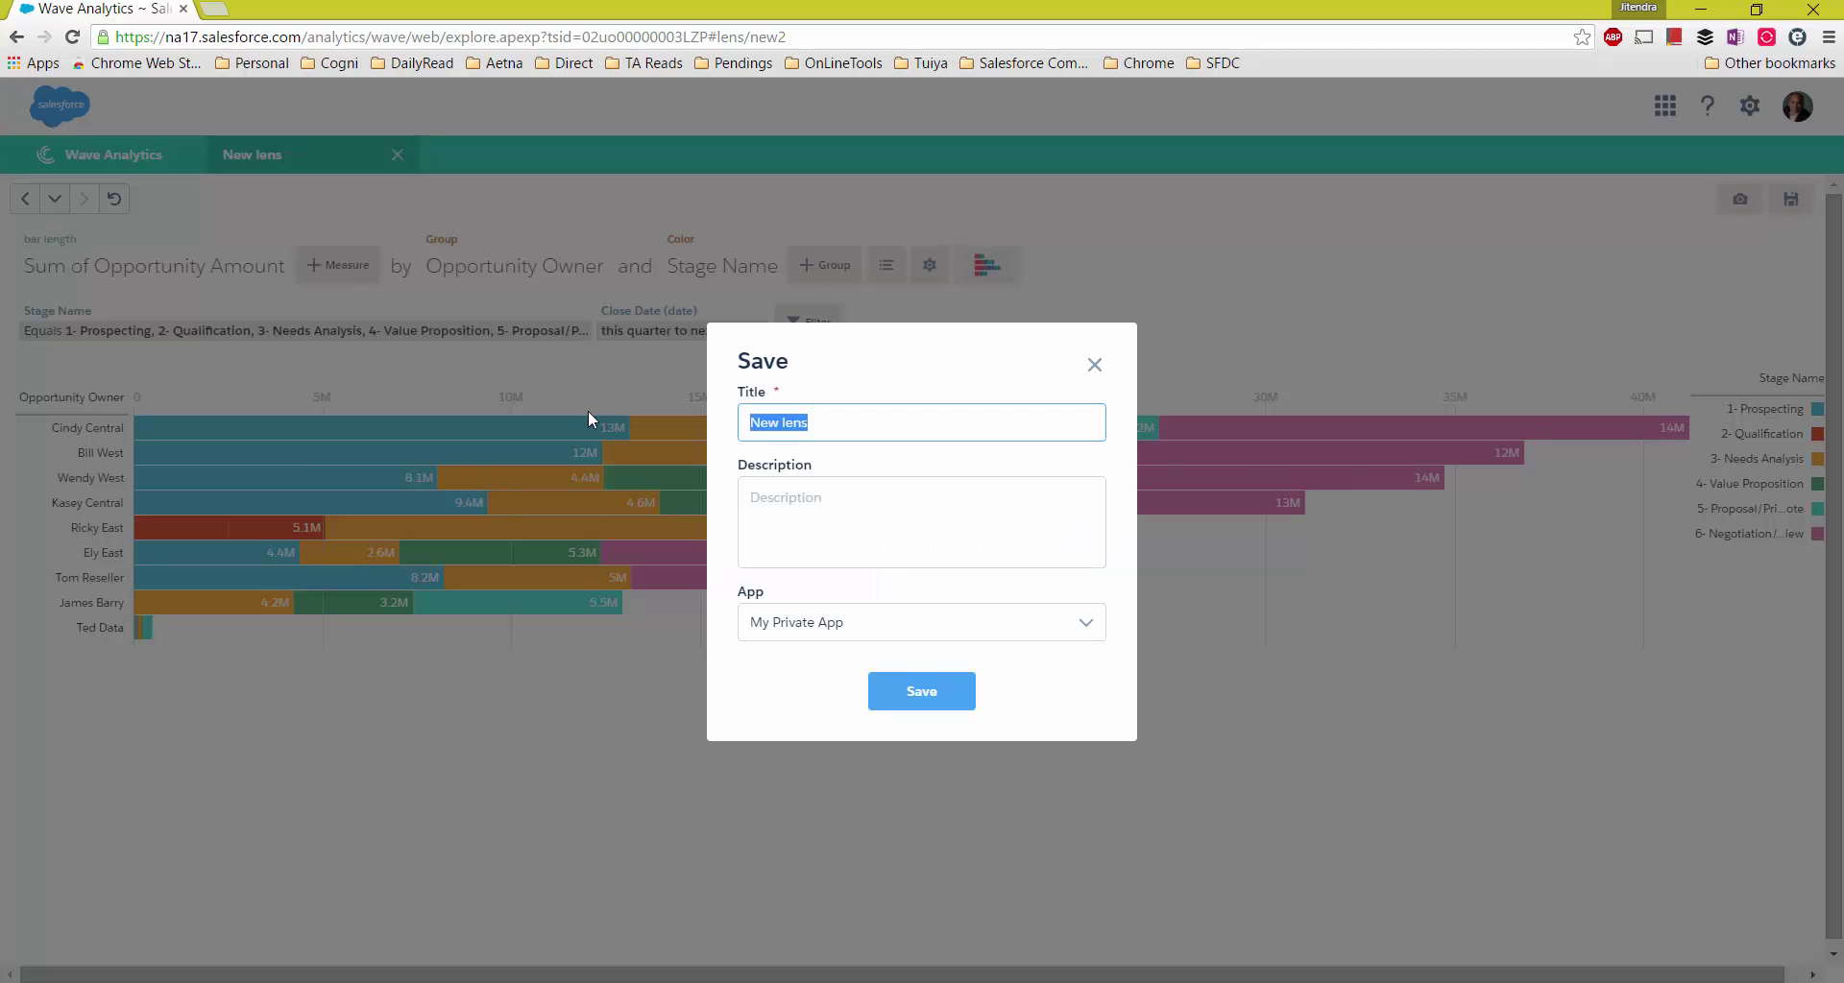
pyautogui.write('H')
pyautogui.write('an')
pyautogui.write('ds-')
pyautogui.write('On 1')
pyautogui.click(838, 622)
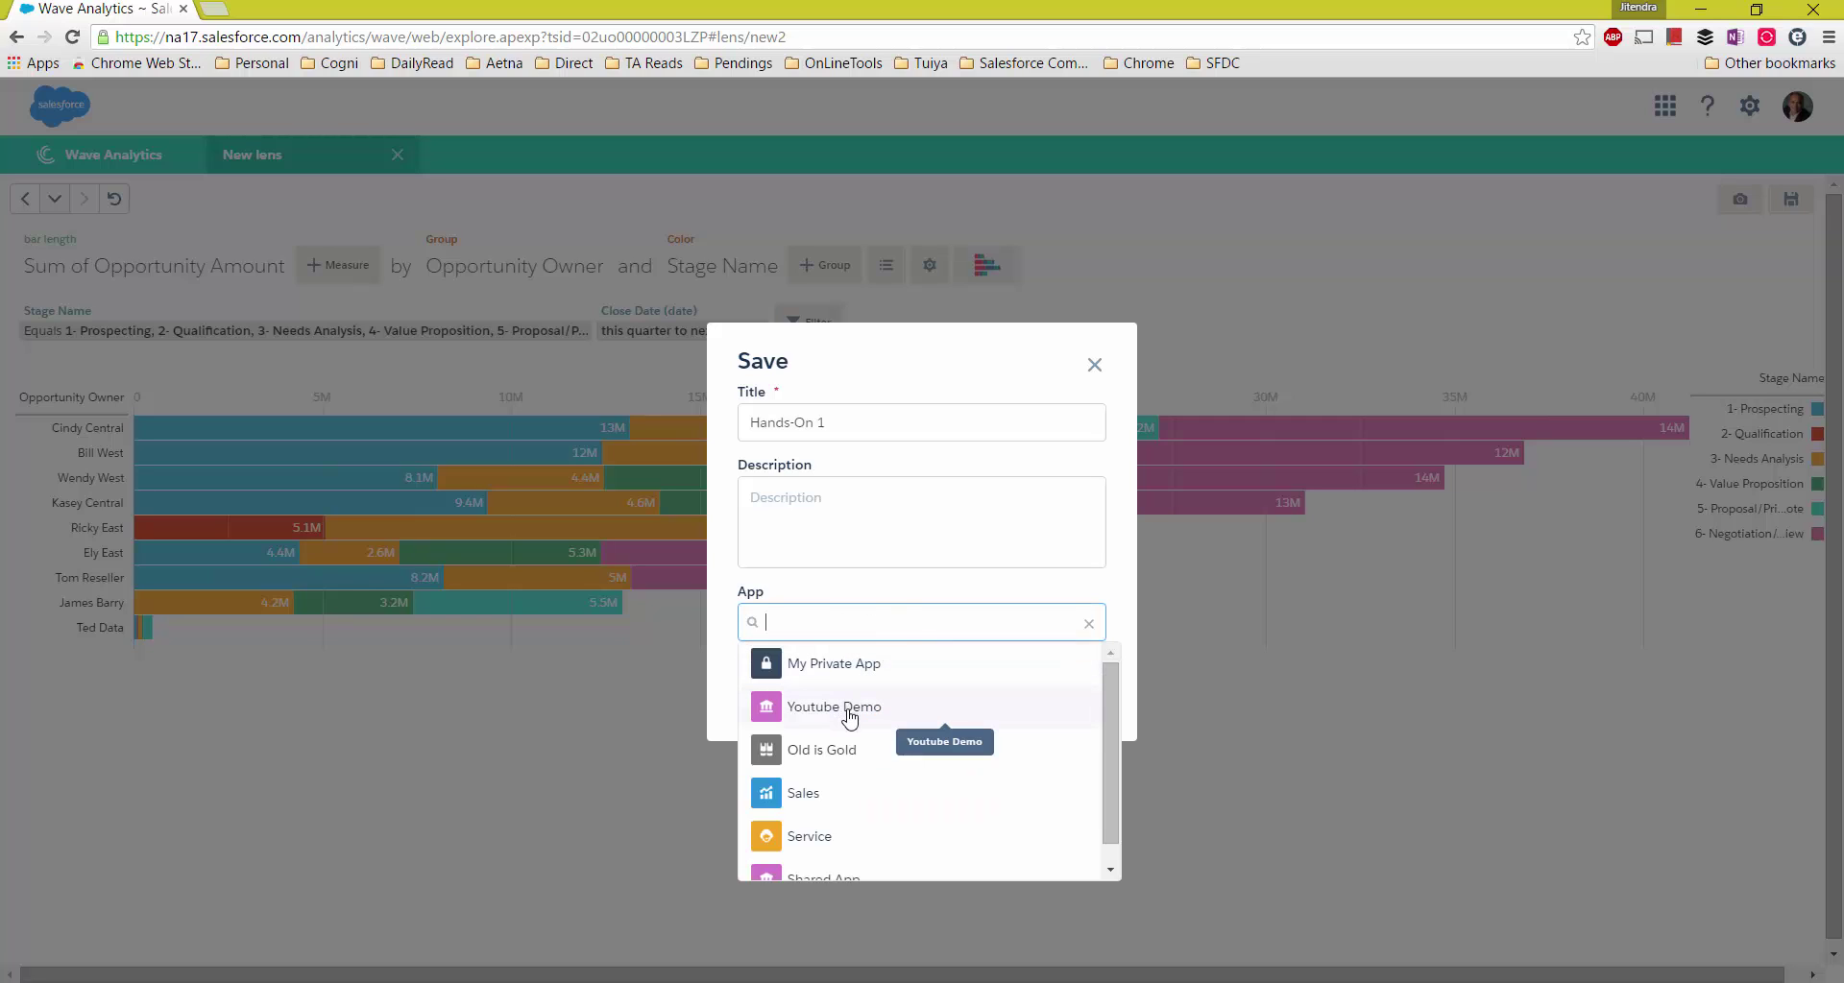
pyautogui.click(846, 711)
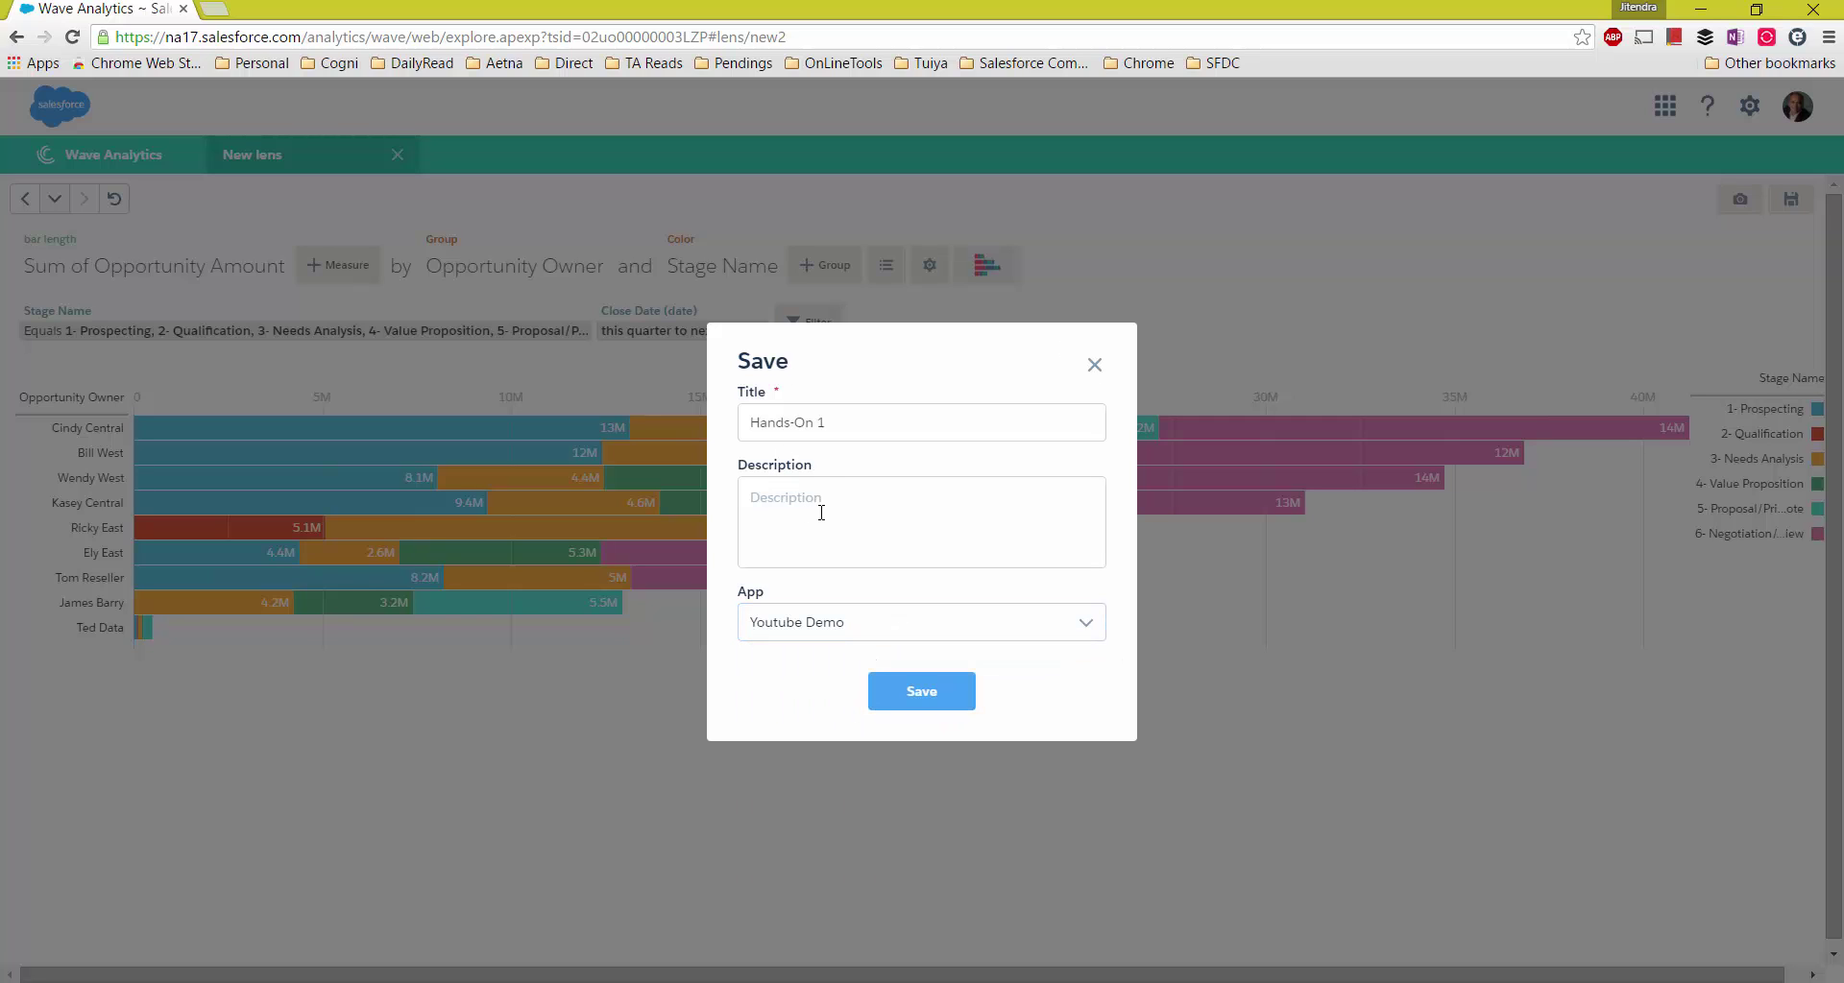
pyautogui.click(938, 700)
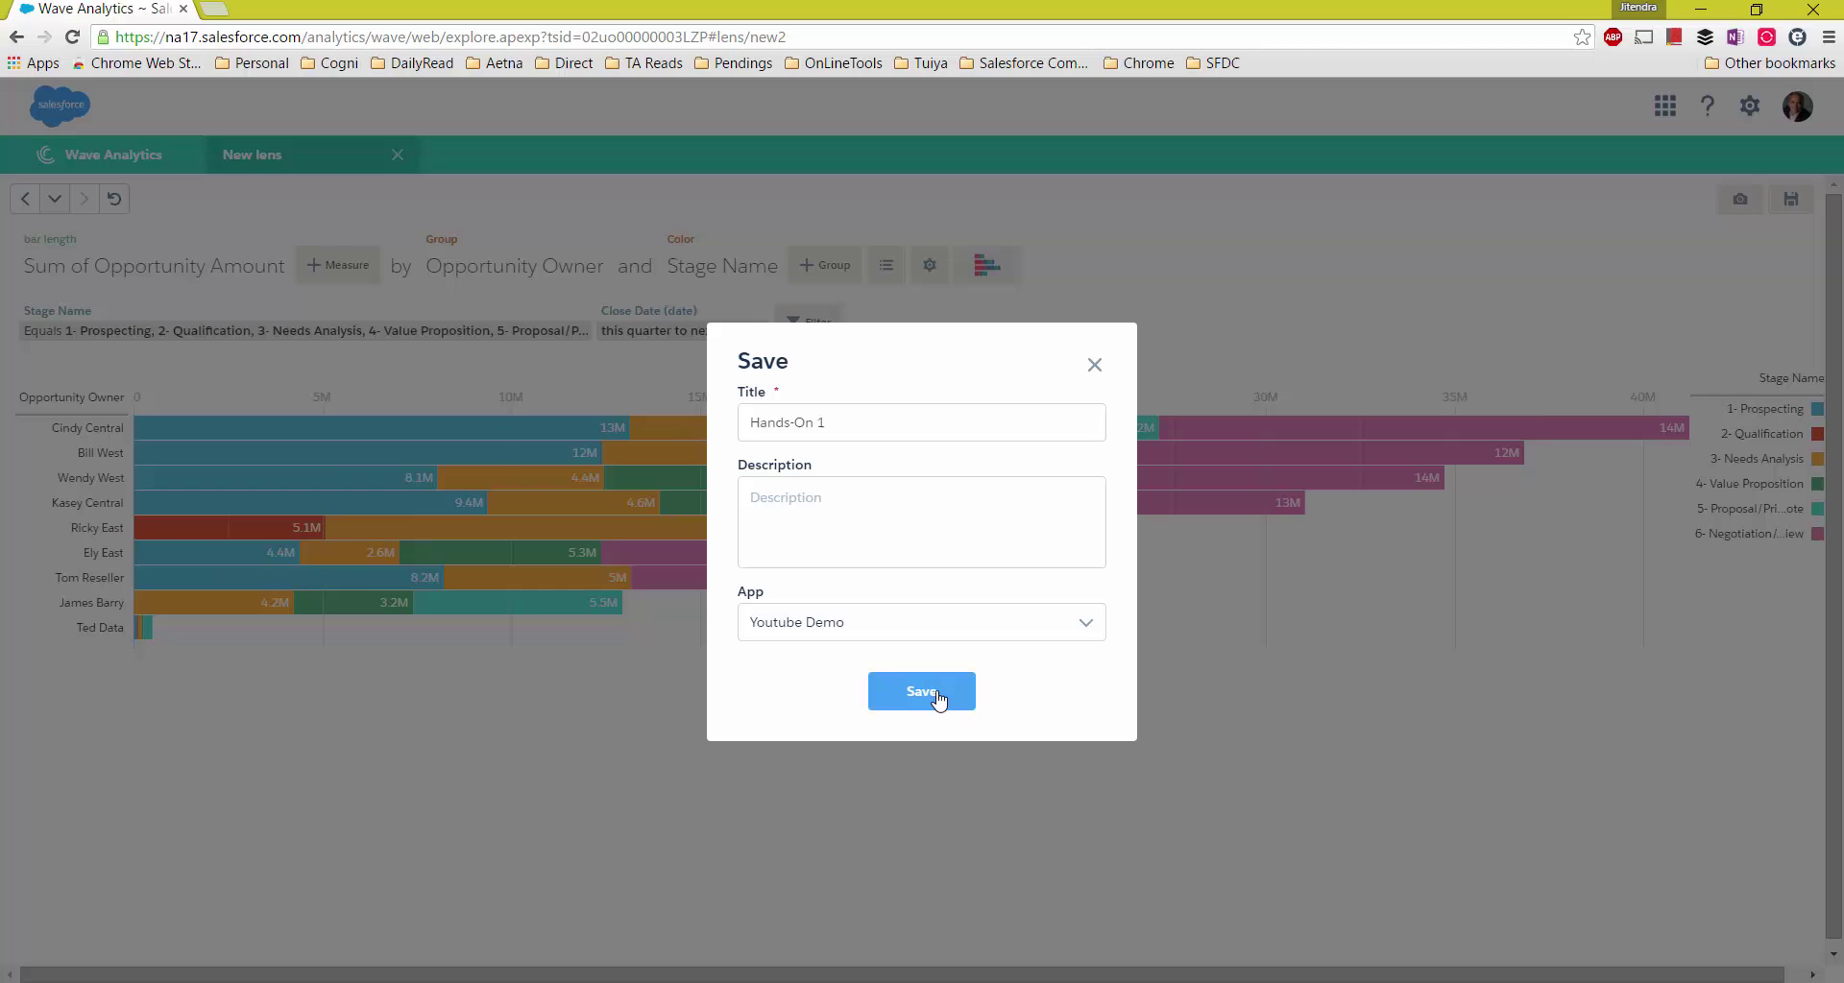